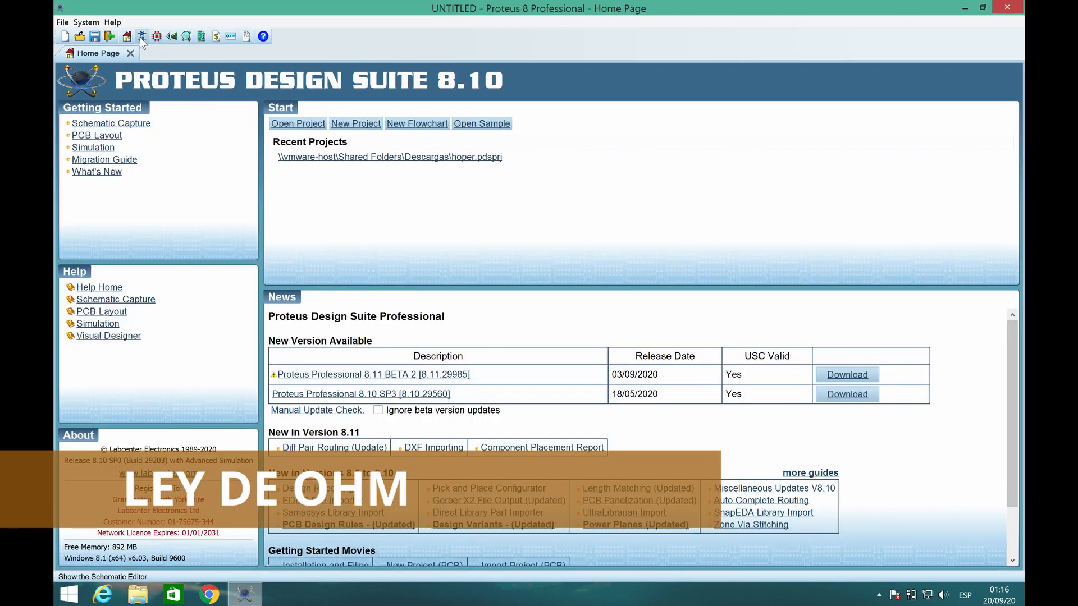
Step: Open the schematic editor and add the analog primitive RESISTOR from the parts library to the device list
{"action": "left_click", "coordinate": [141, 37]}
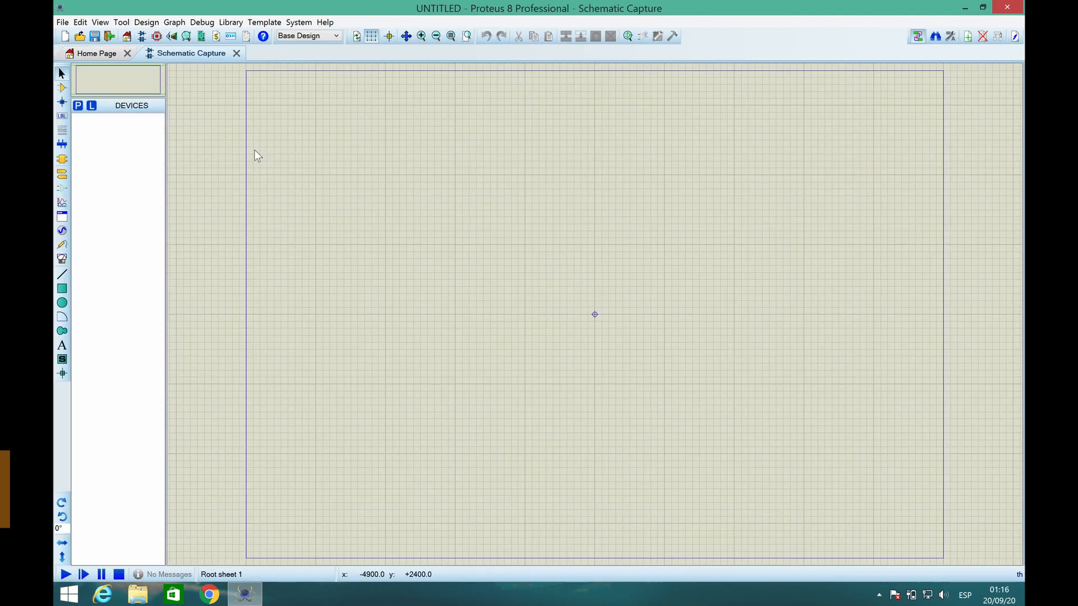
{"action": "left_click", "coordinate": [79, 106]}
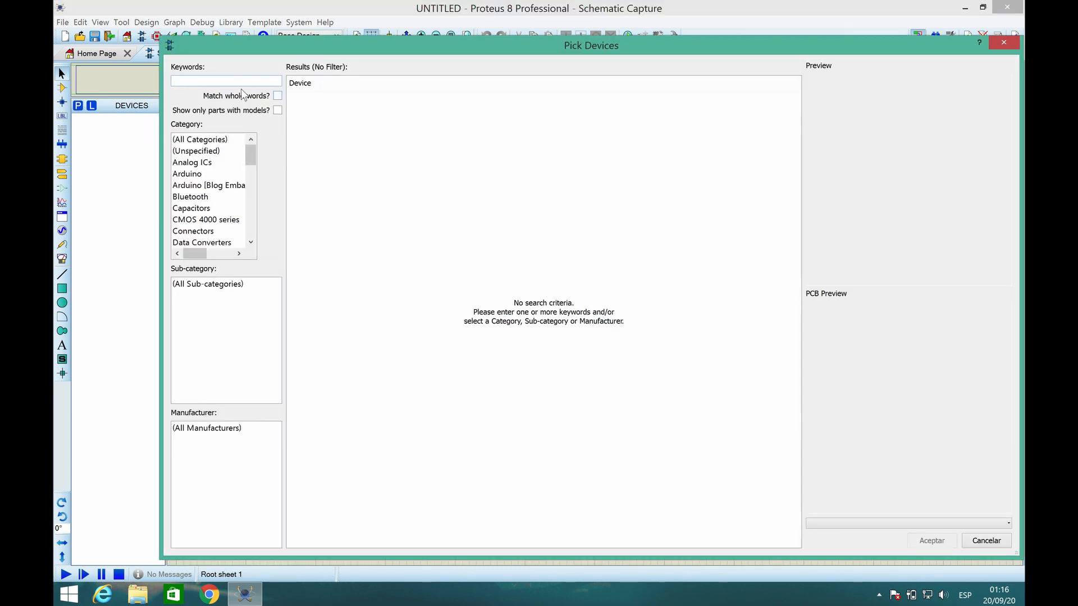
{"action": "type", "text": "resistor"}
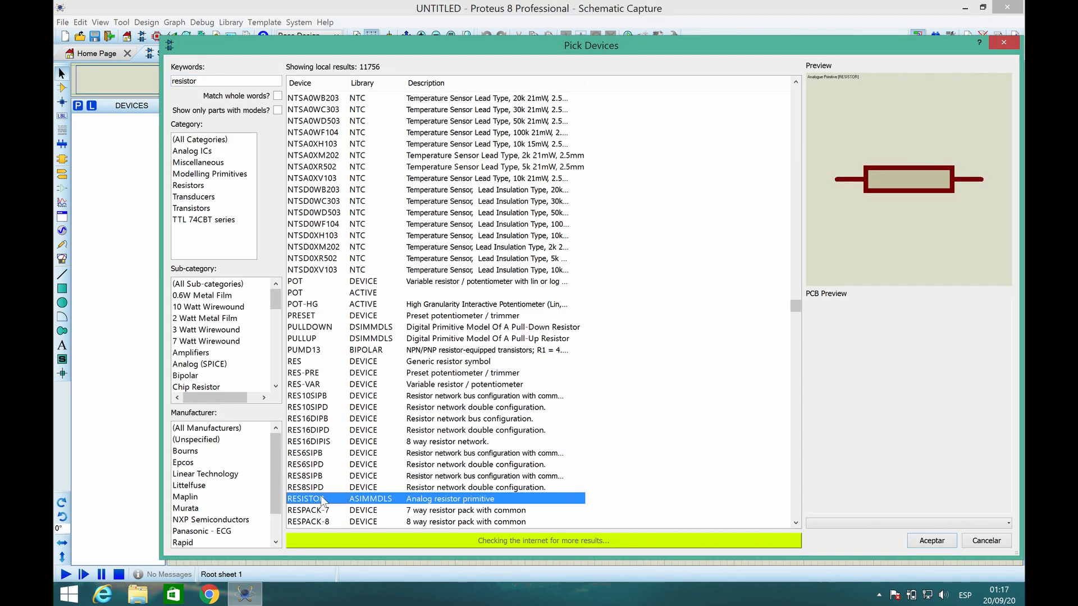
{"action": "double_click", "coordinate": [323, 500]}
Step: Find the DC voltage source VSOURCE in the parts library, add it to the device list and finish picking parts
{"action": "left_click", "coordinate": [195, 80]}
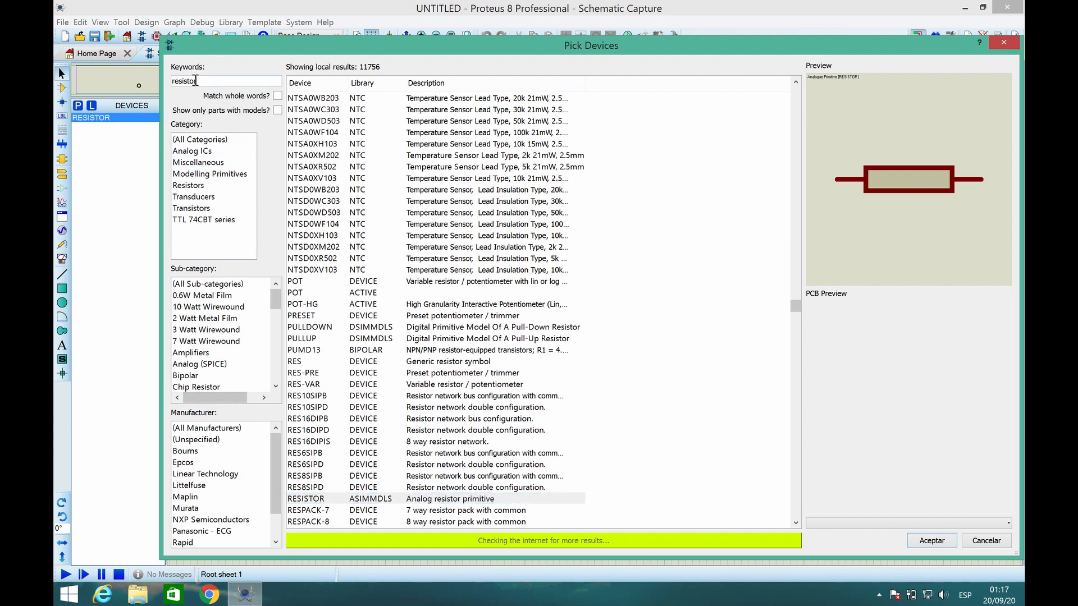
{"action": "double_click", "coordinate": [195, 80]}
{"action": "type", "text": "vso"}
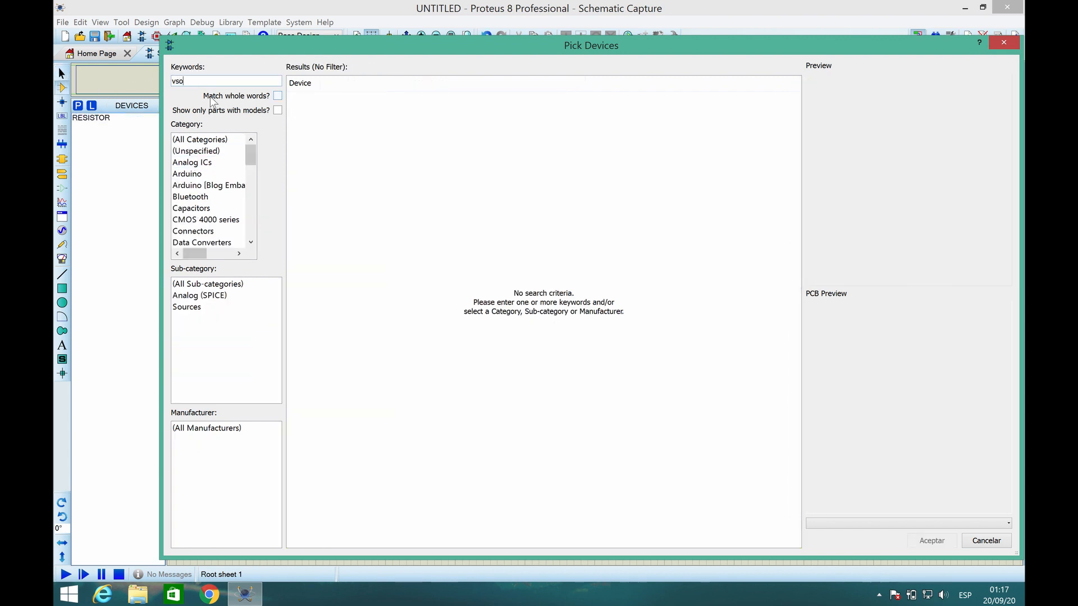
{"action": "type", "text": "urce"}
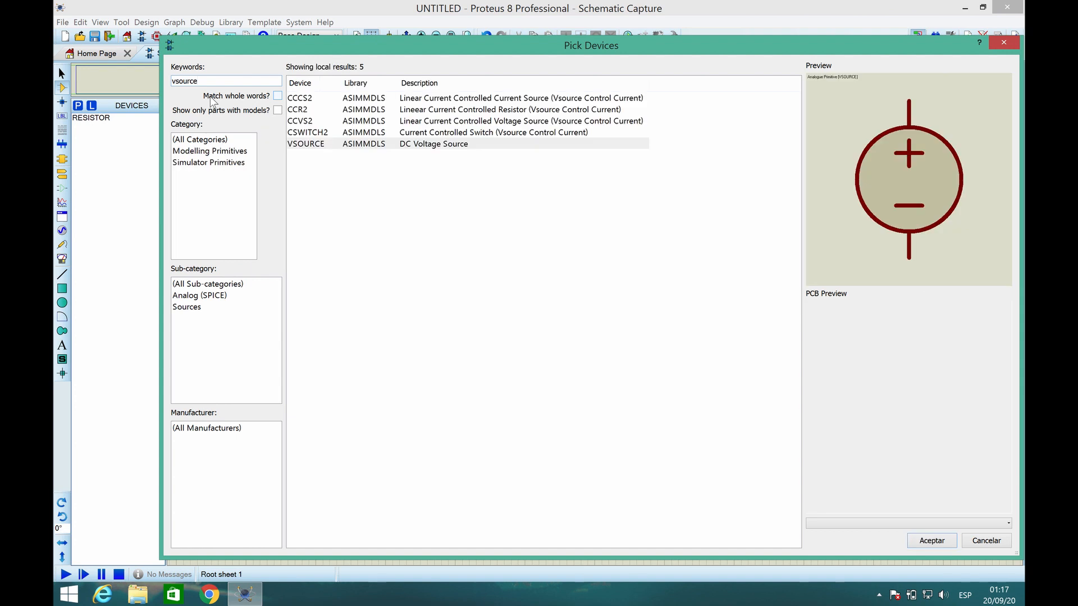
{"action": "double_click", "coordinate": [319, 146]}
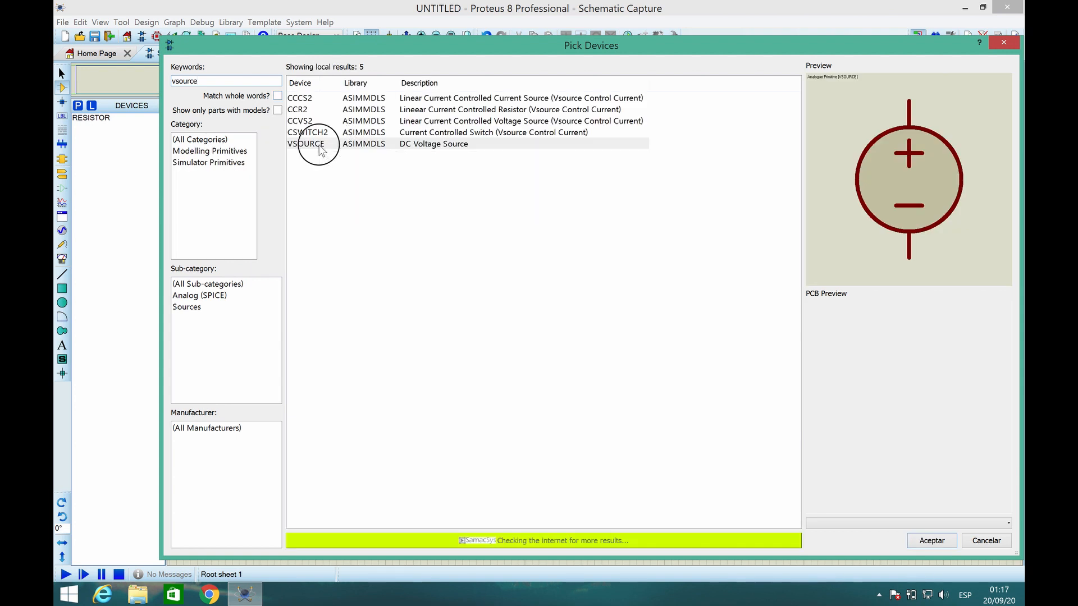
{"action": "left_click", "coordinate": [929, 541]}
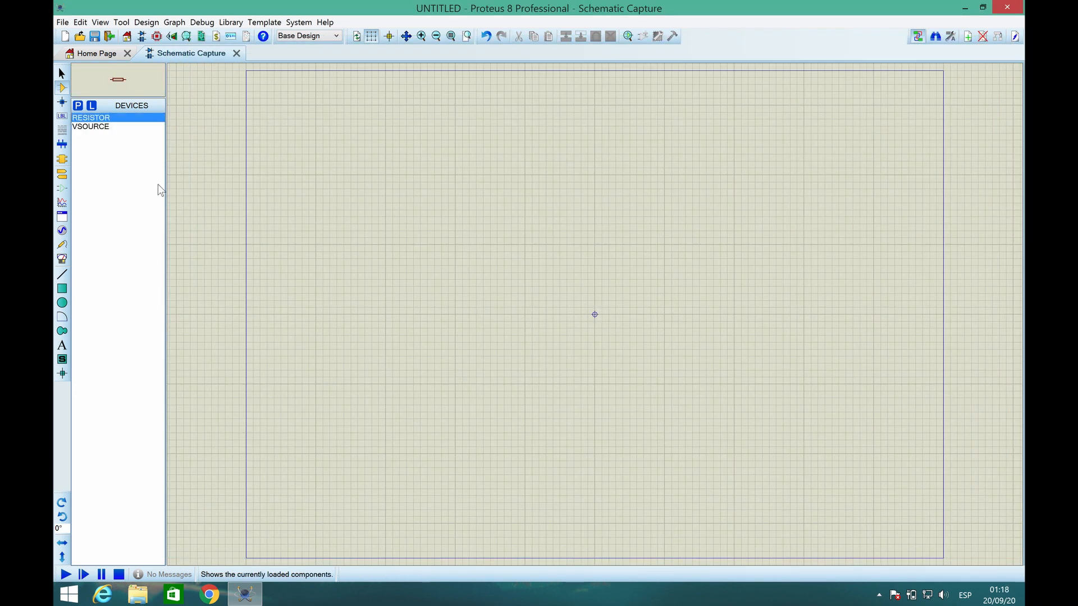
Step: Place one resistor on the sheet and a VSOURCE voltage source below and to its left
{"action": "left_click", "coordinate": [452, 230]}
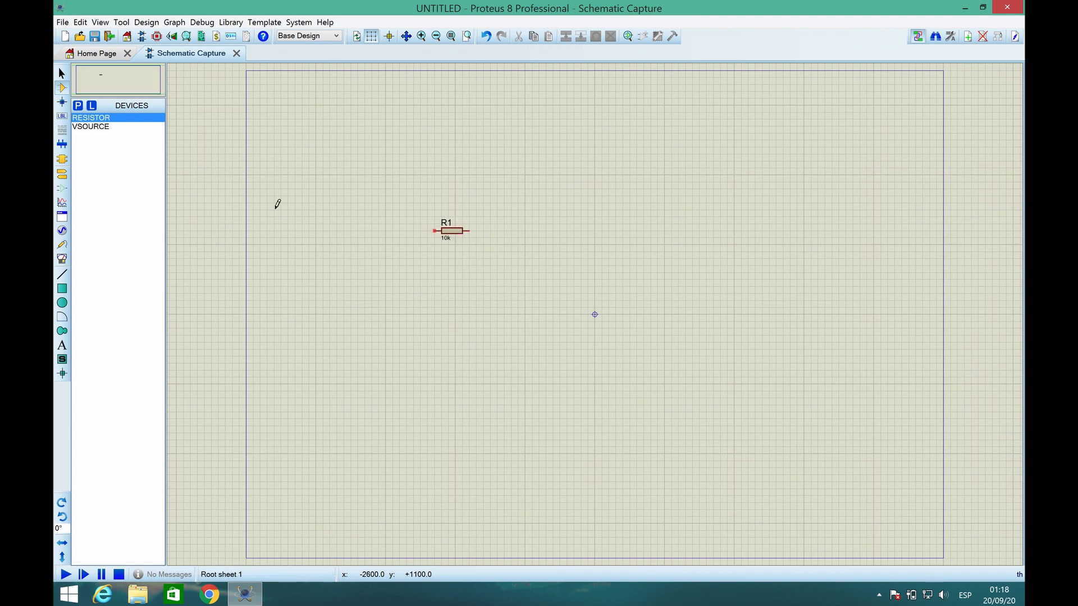
{"action": "left_click", "coordinate": [112, 126]}
{"action": "left_click", "coordinate": [386, 273]}
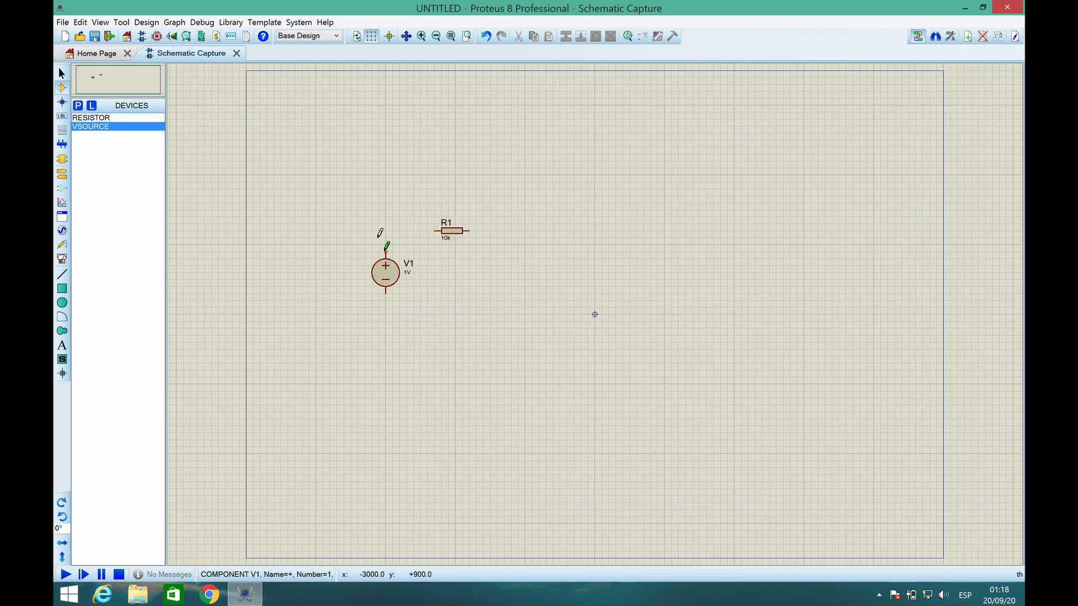
Step: Wire the source's positive terminal to R1 and R1's other end back to the negative terminal, closing the loop
{"action": "left_click", "coordinate": [386, 253]}
{"action": "left_click", "coordinate": [436, 230]}
{"action": "left_click", "coordinate": [471, 230]}
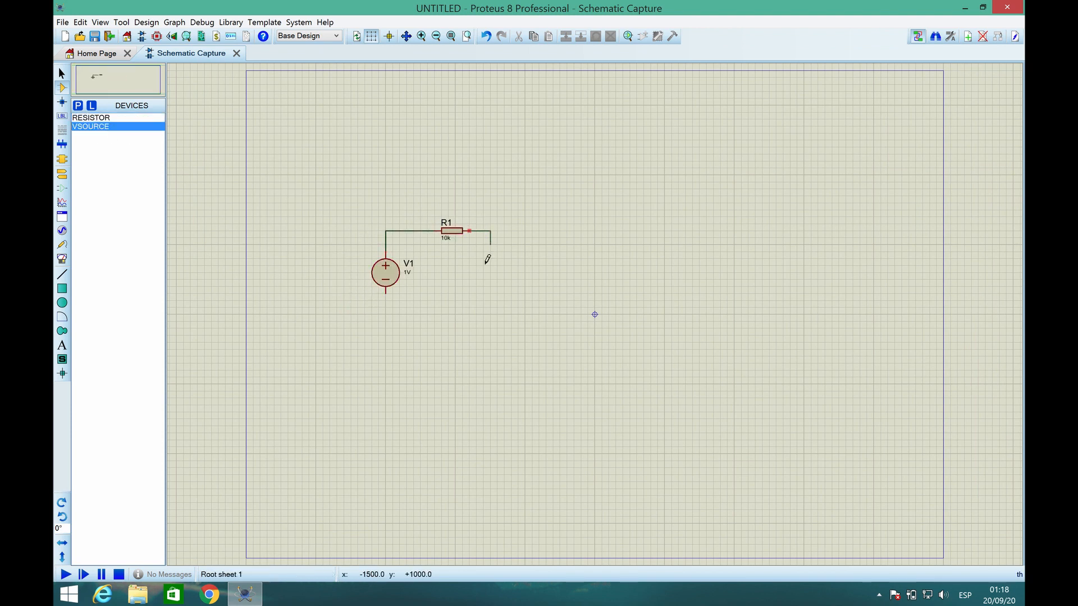
{"action": "left_click", "coordinate": [382, 290]}
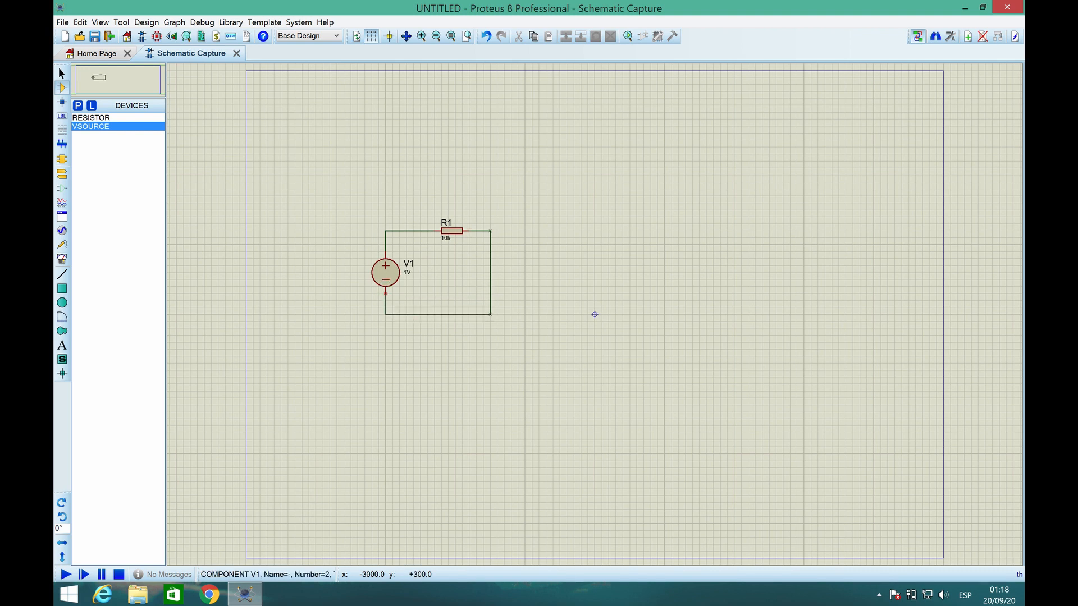
{"action": "left_click", "coordinate": [384, 286]}
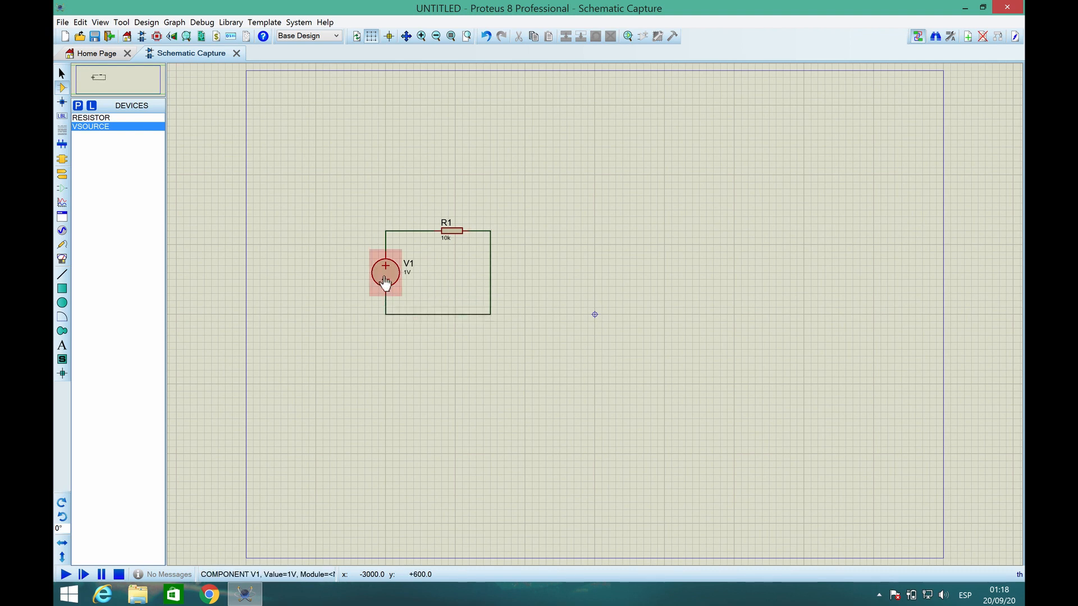
Step: Set the voltage of source V1 to 10V and the resistance of R1 to 1k
{"action": "double_click", "coordinate": [385, 281]}
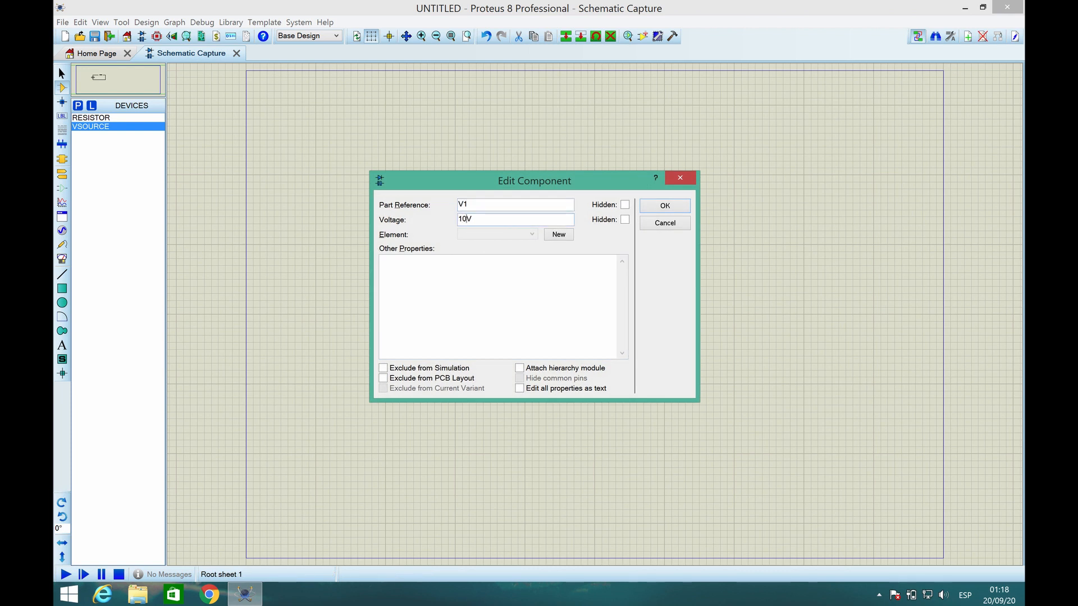
{"action": "left_click", "coordinate": [672, 206]}
{"action": "double_click", "coordinate": [452, 230]}
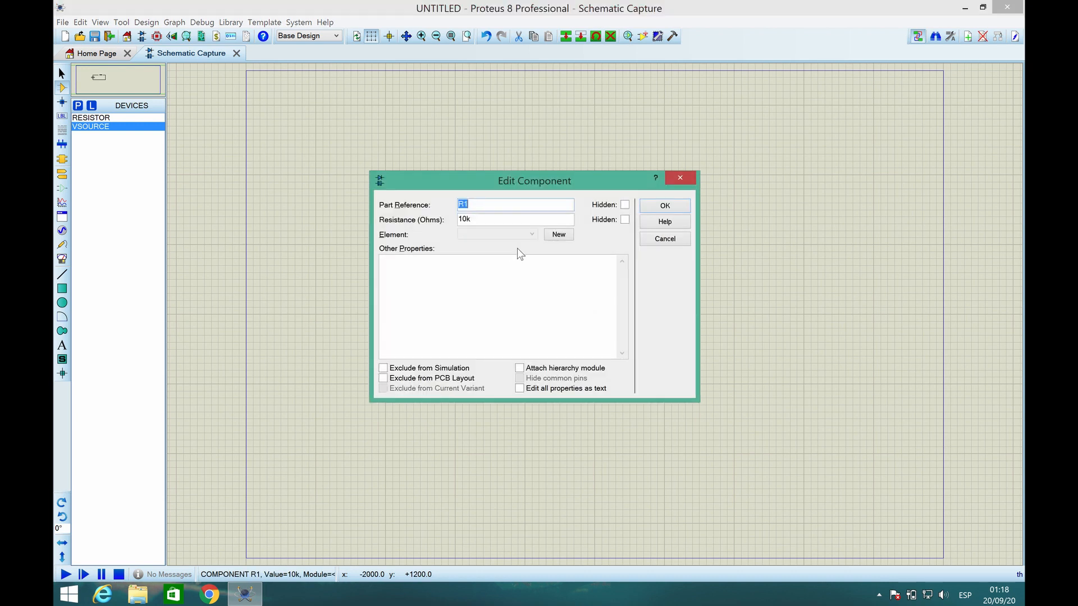
{"action": "left_click", "coordinate": [492, 219]}
{"action": "left_click", "coordinate": [675, 205]}
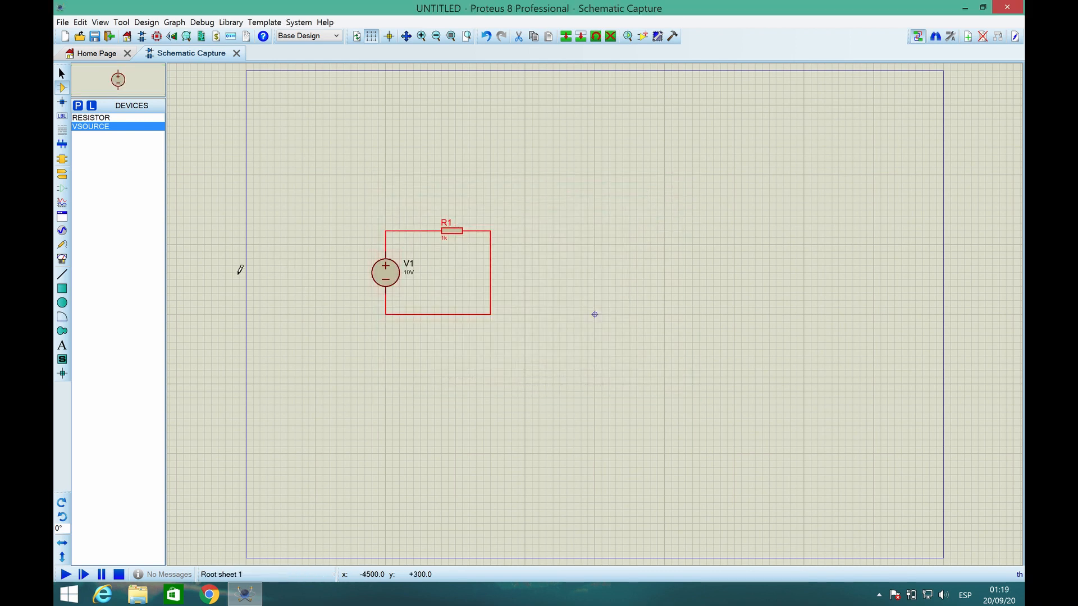
Step: Place a DC voltmeter above R1 and a DC ammeter to the right of the circuit
{"action": "left_click", "coordinate": [64, 261]}
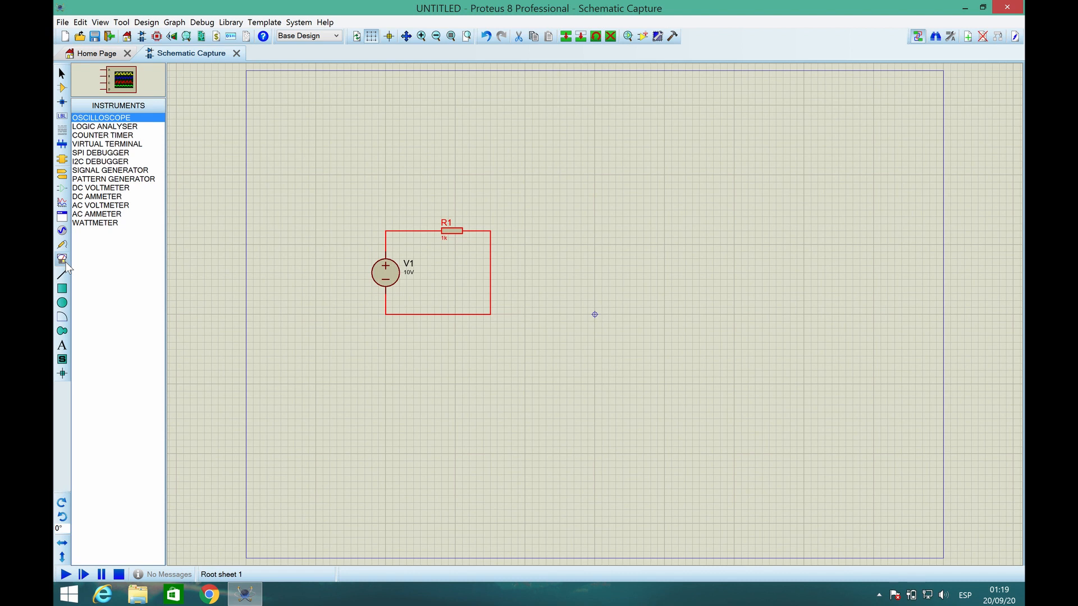
{"action": "left_click", "coordinate": [108, 189]}
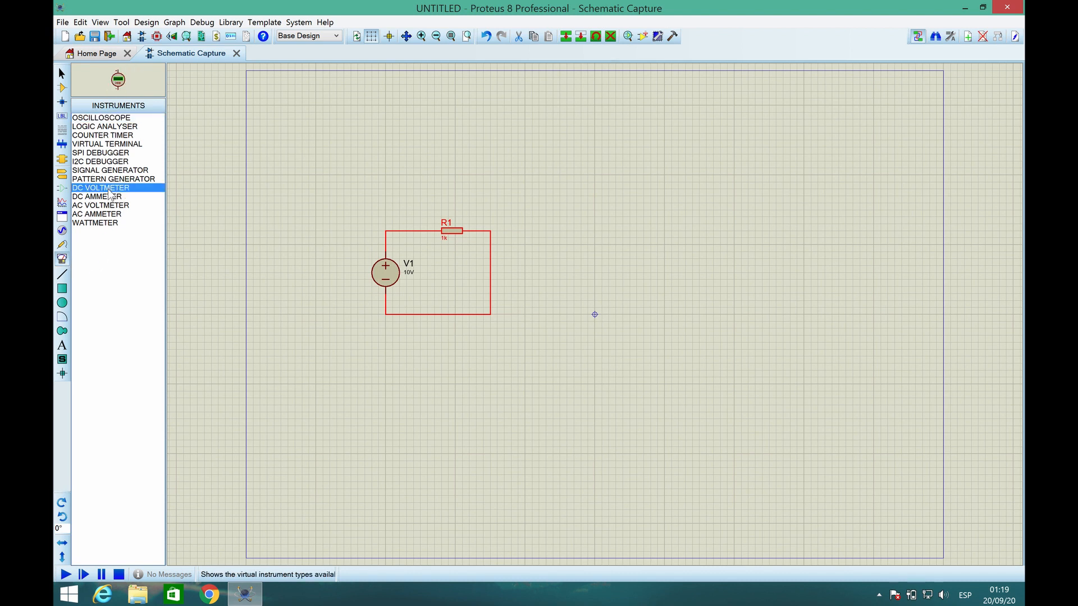
{"action": "left_click", "coordinate": [418, 164]}
{"action": "left_click", "coordinate": [448, 183]}
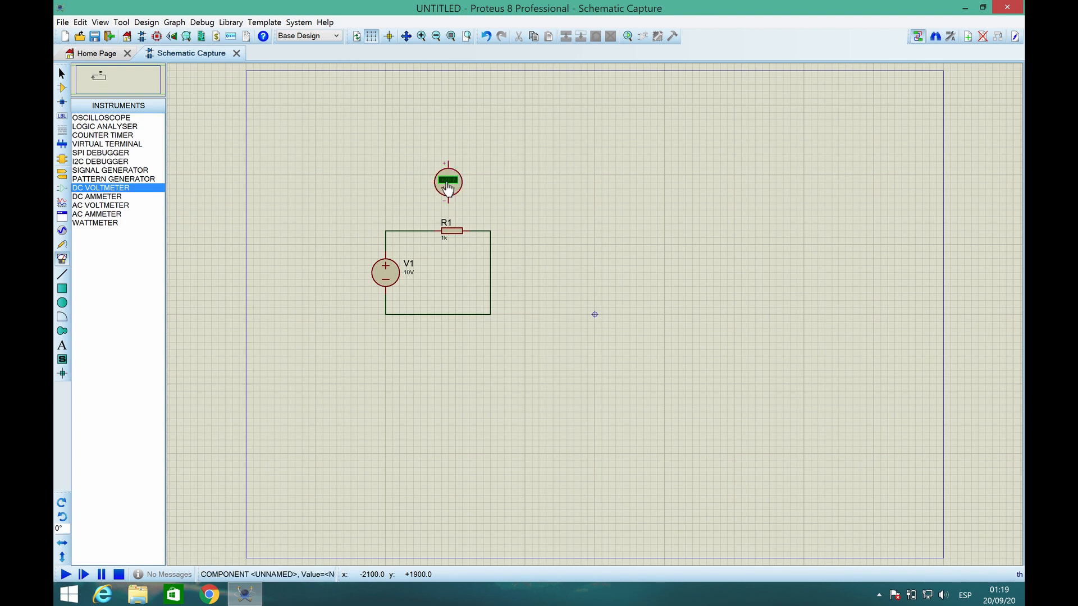
{"action": "left_click", "coordinate": [114, 198]}
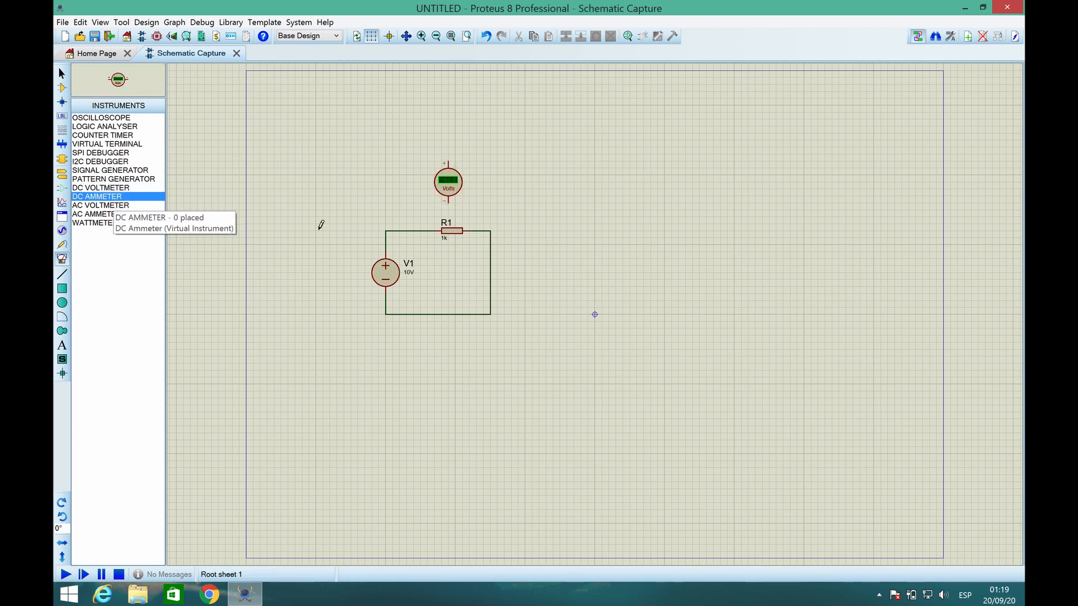
{"action": "left_click", "coordinate": [531, 265]}
{"action": "left_click", "coordinate": [539, 264]}
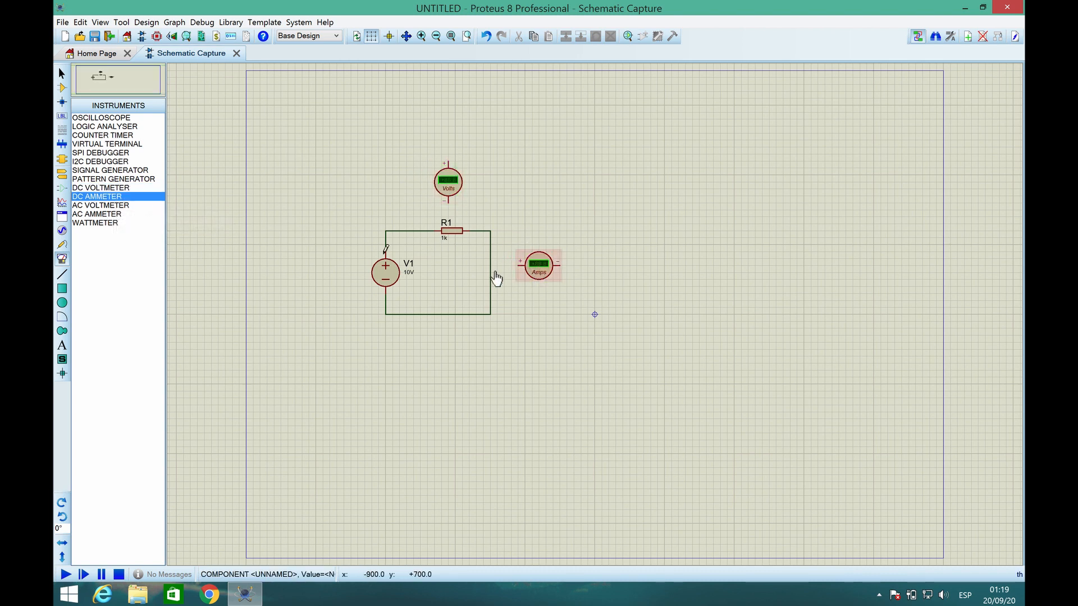
Step: Rotate the voltmeter anti-clockwise and wire it in parallel across R1
{"action": "right_click", "coordinate": [449, 186]}
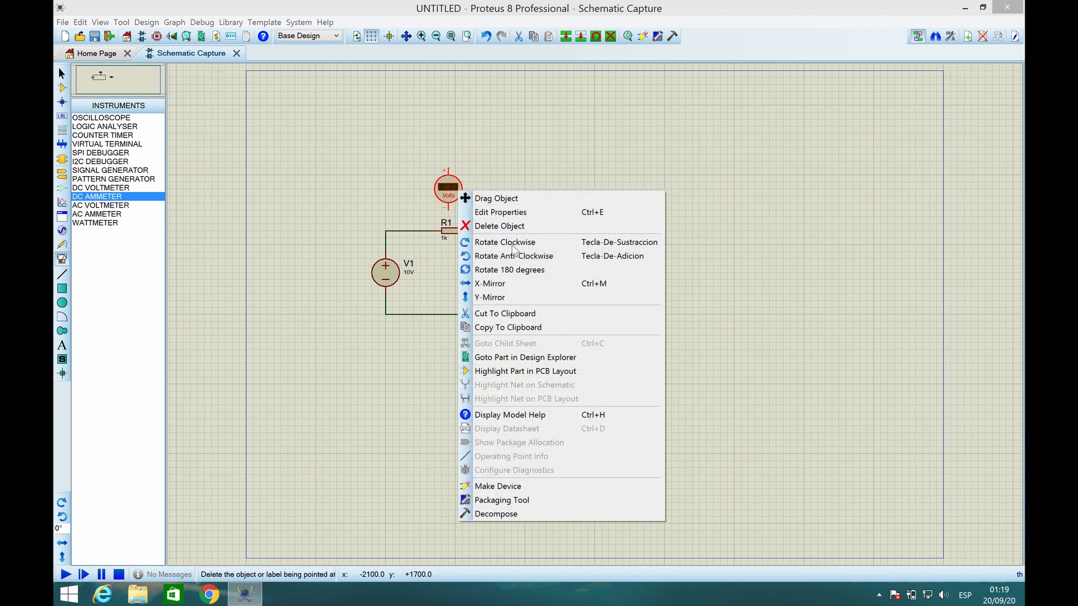
{"action": "left_click", "coordinate": [512, 256]}
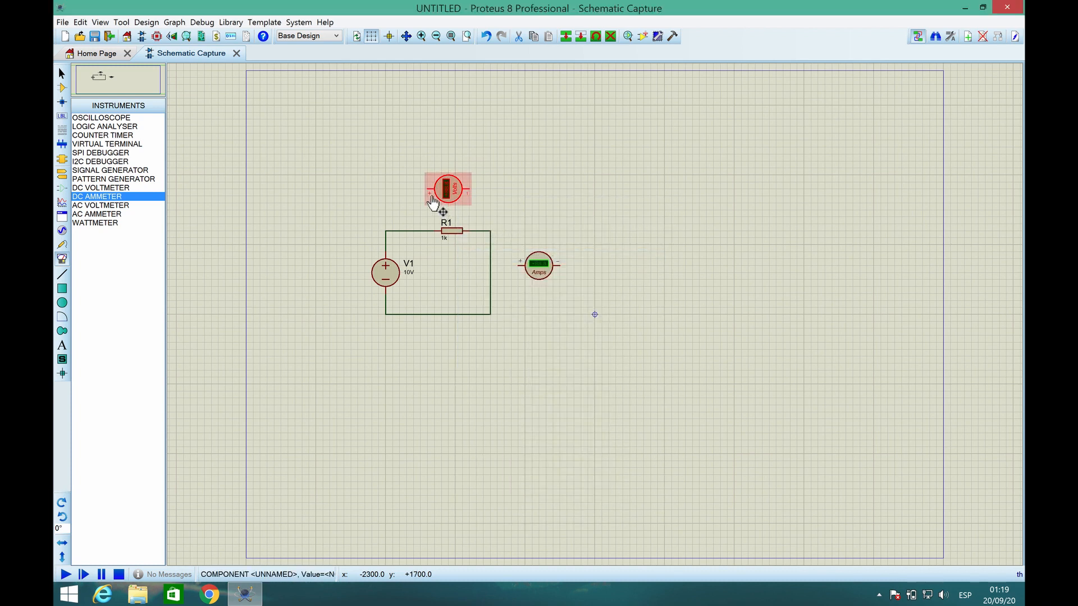
{"action": "left_click", "coordinate": [420, 230]}
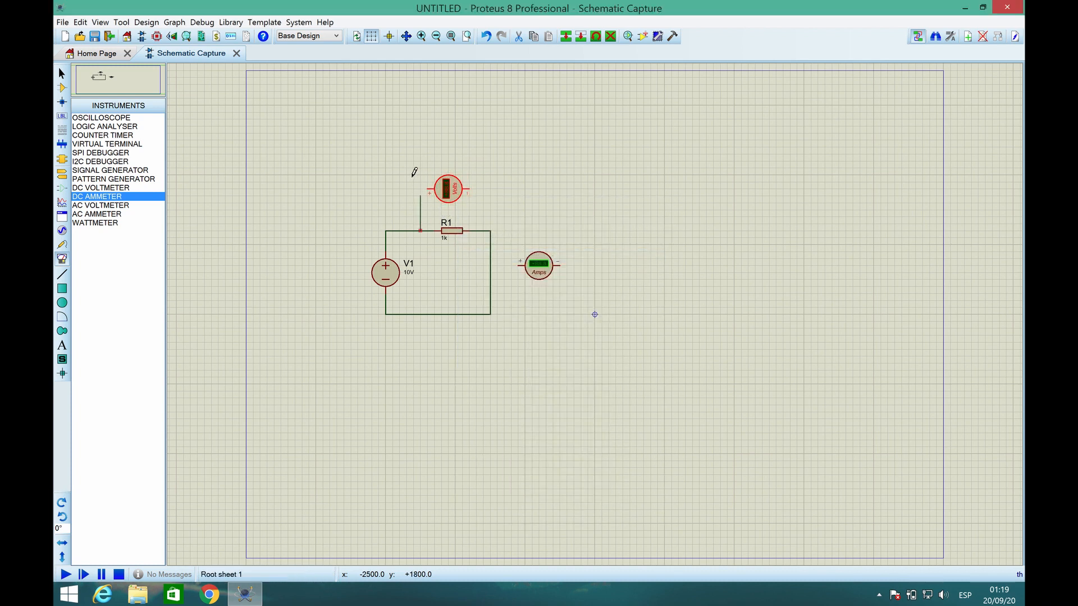
{"action": "left_click", "coordinate": [430, 189]}
{"action": "left_click", "coordinate": [476, 231]}
{"action": "left_click", "coordinate": [470, 189]}
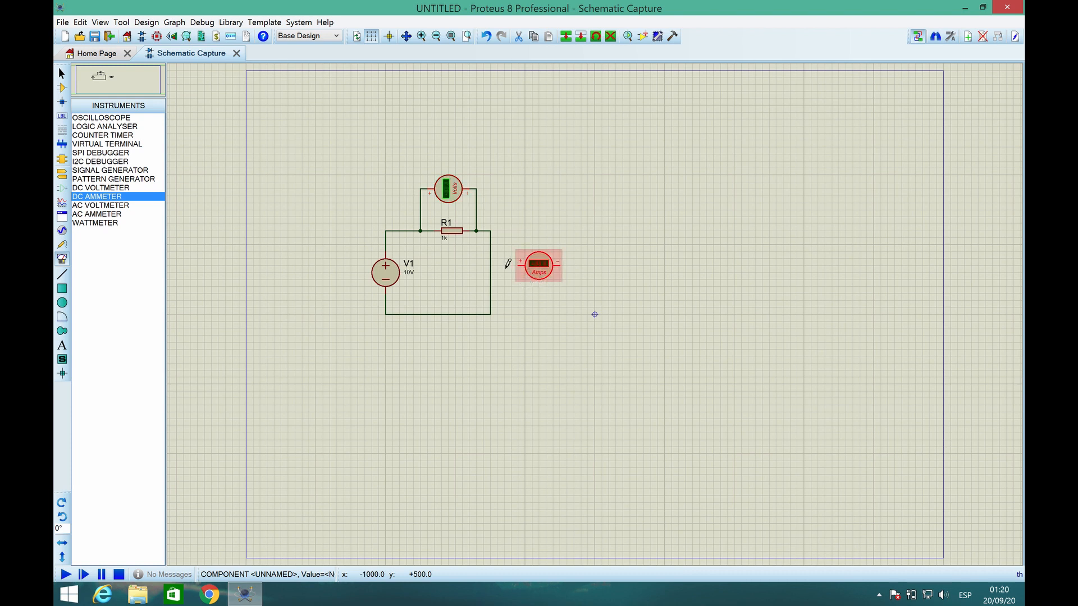
Step: Shift the ammeter slightly down and delete the wire from R1's right end to V1's negative terminal
{"action": "left_click_drag", "start_coordinate": [538, 273], "coordinate": [531, 293]}
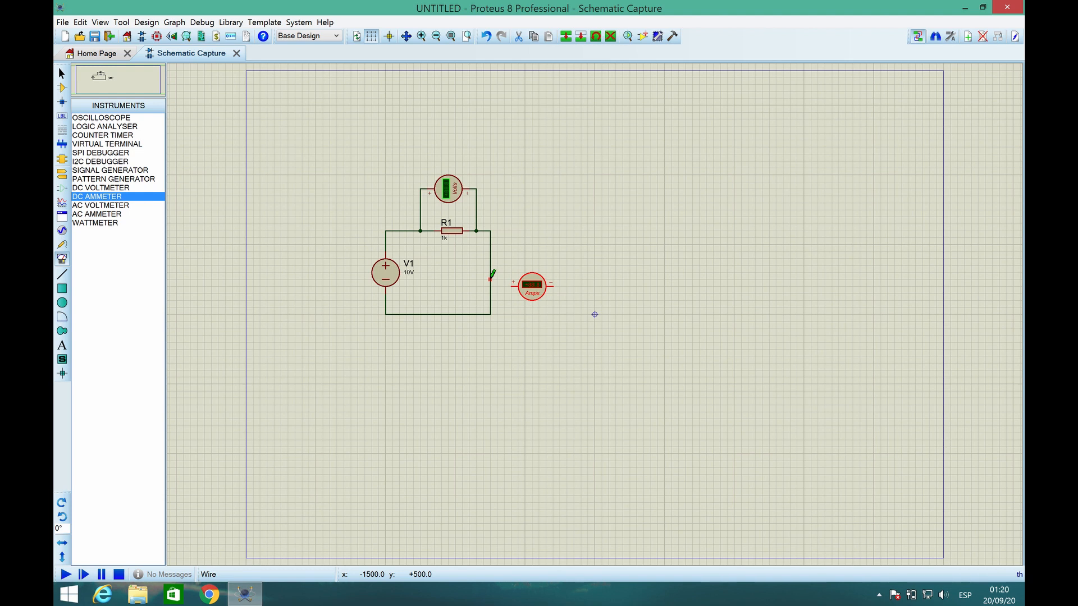
{"action": "right_click", "coordinate": [486, 261]}
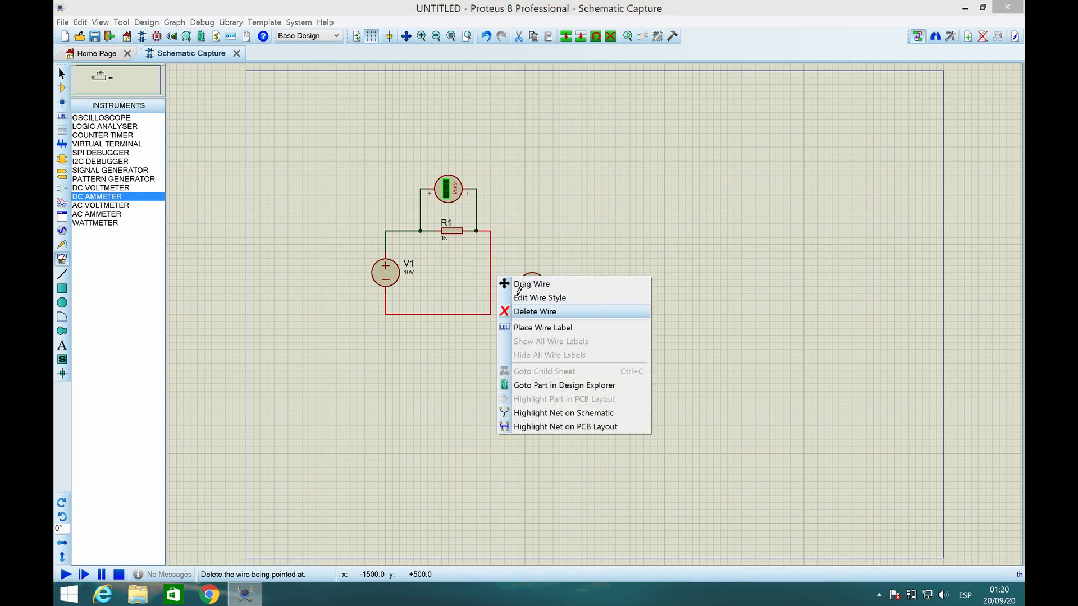
{"action": "left_click", "coordinate": [525, 312]}
Step: Move the ammeter into the gap on the circuit's right side and rotate it clockwise to stand vertically
{"action": "left_click", "coordinate": [533, 287]}
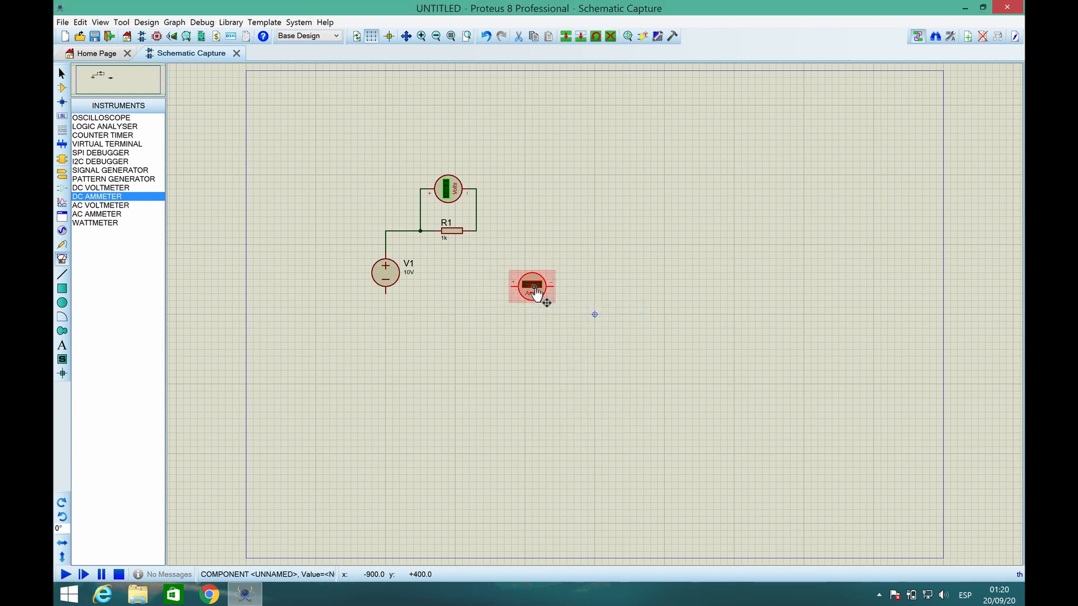
{"action": "left_click", "coordinate": [594, 315]}
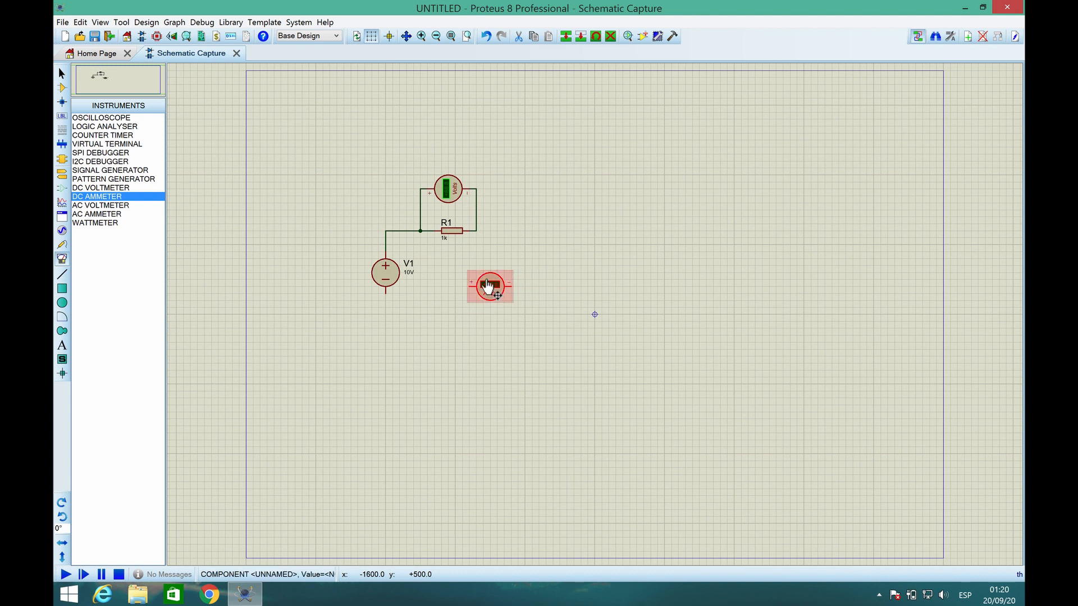
{"action": "right_click", "coordinate": [493, 285]}
{"action": "left_click", "coordinate": [530, 305]}
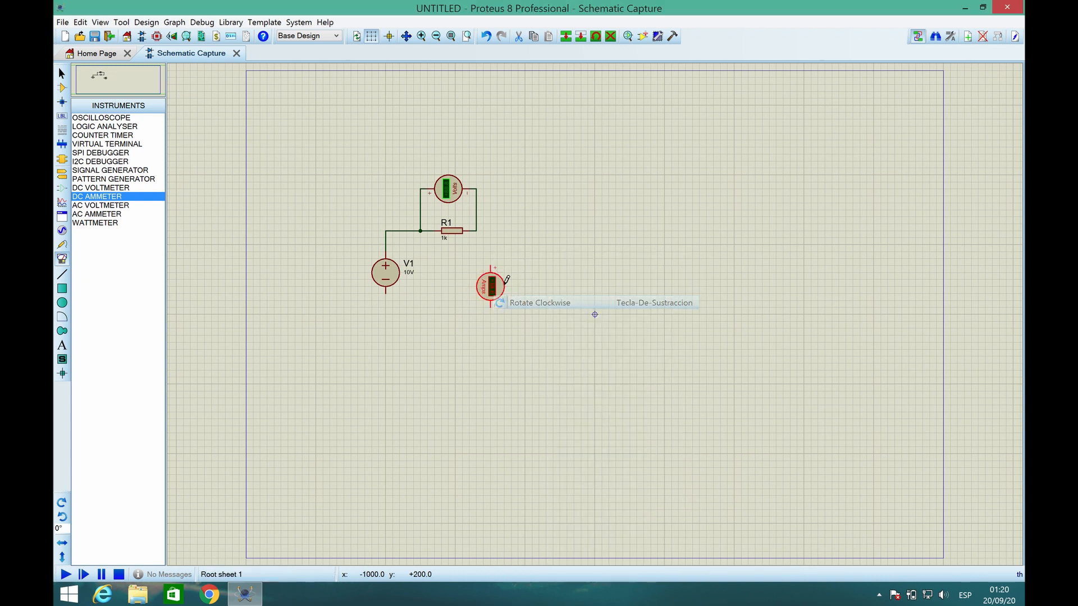
Step: Wire the ammeter in series between R1's right end and V1's negative terminal, and run the simulation
{"action": "left_click", "coordinate": [476, 231]}
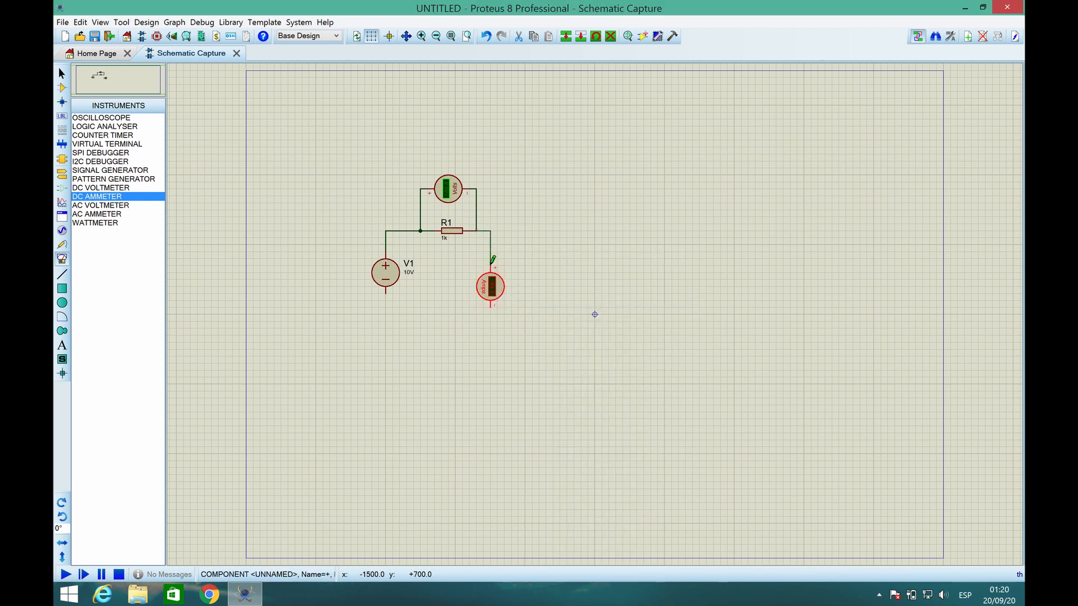
{"action": "left_click", "coordinate": [490, 267]}
{"action": "left_click", "coordinate": [386, 292]}
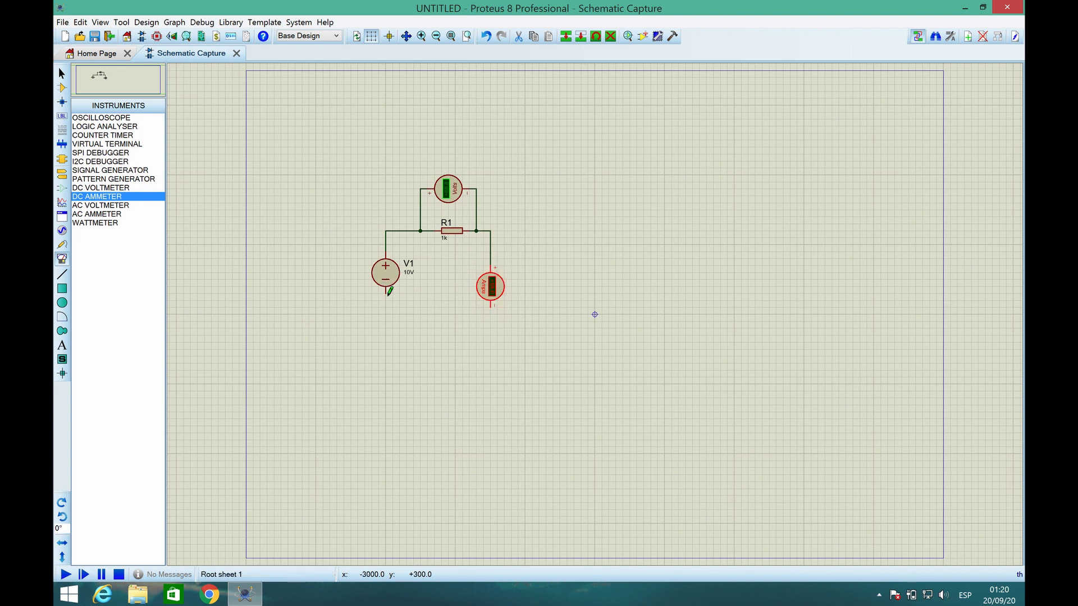
{"action": "left_click", "coordinate": [490, 307]}
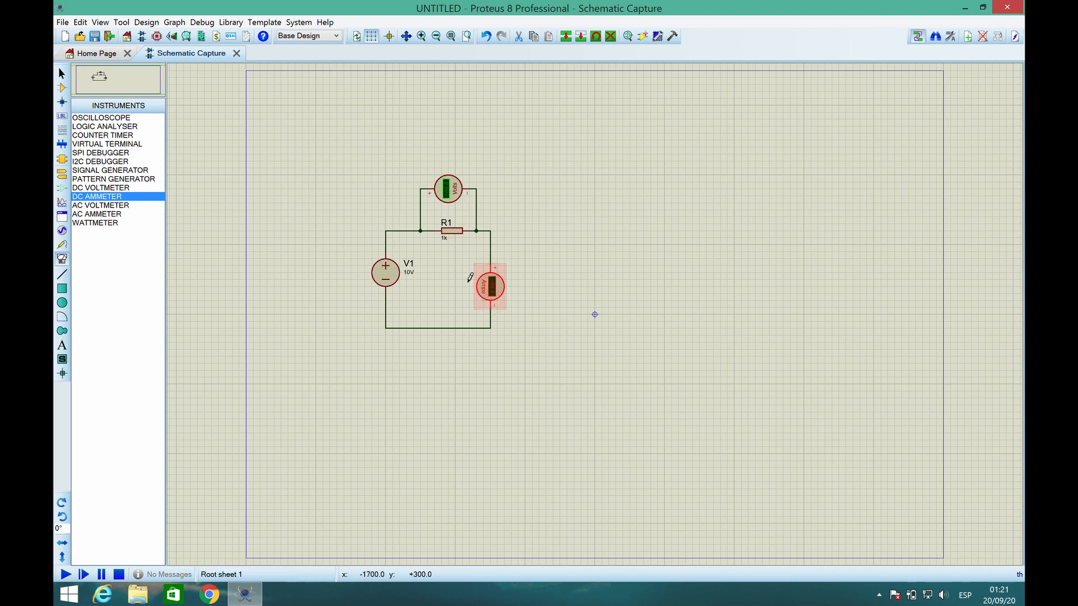
{"action": "left_click", "coordinate": [66, 574]}
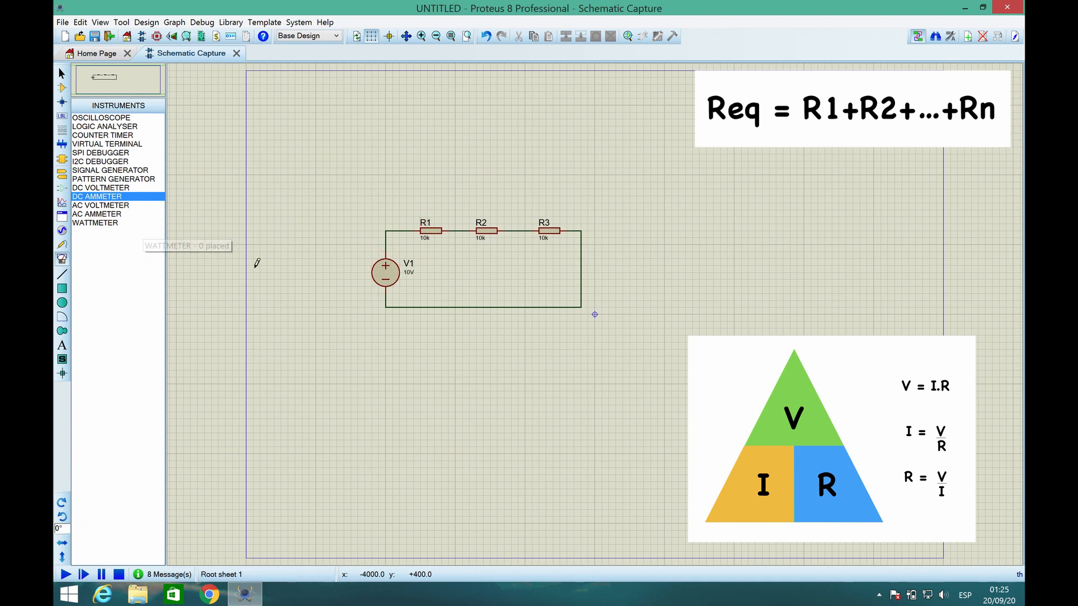
Step: Place a DC voltmeter above R1 and rotate it anti-clockwise to lie horizontally
{"action": "left_click", "coordinate": [115, 188]}
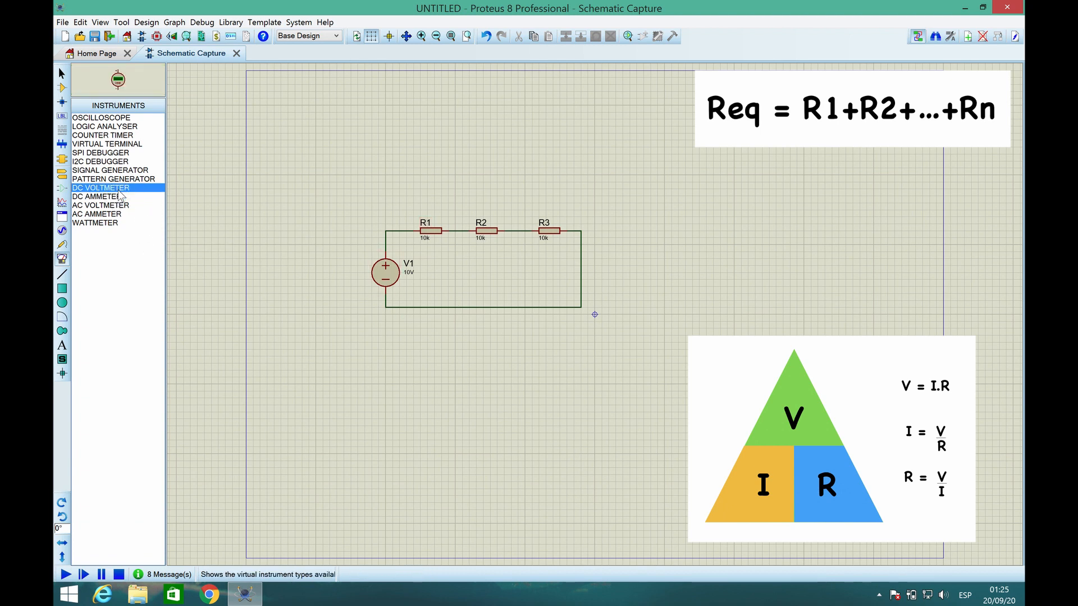
{"action": "left_click", "coordinate": [419, 180]}
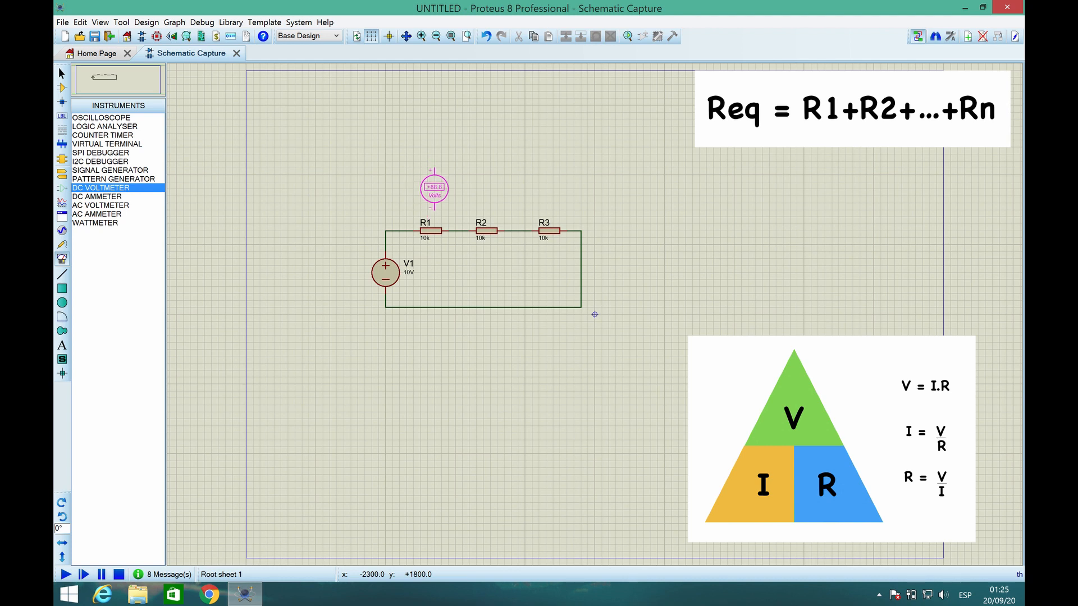
{"action": "left_click", "coordinate": [435, 188]}
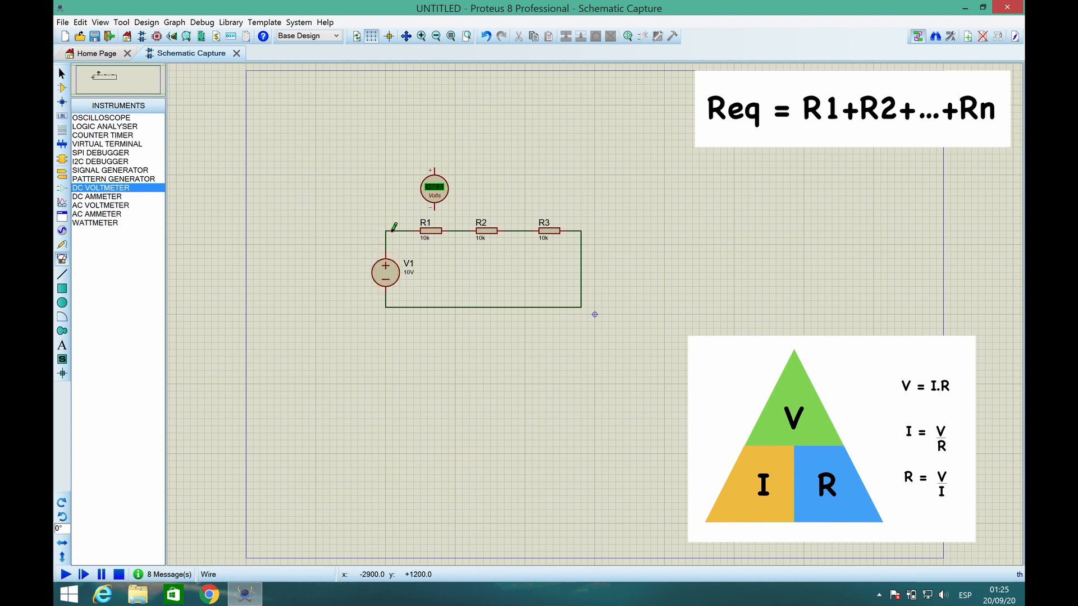
{"action": "right_click", "coordinate": [444, 193]}
{"action": "left_click", "coordinate": [486, 256]}
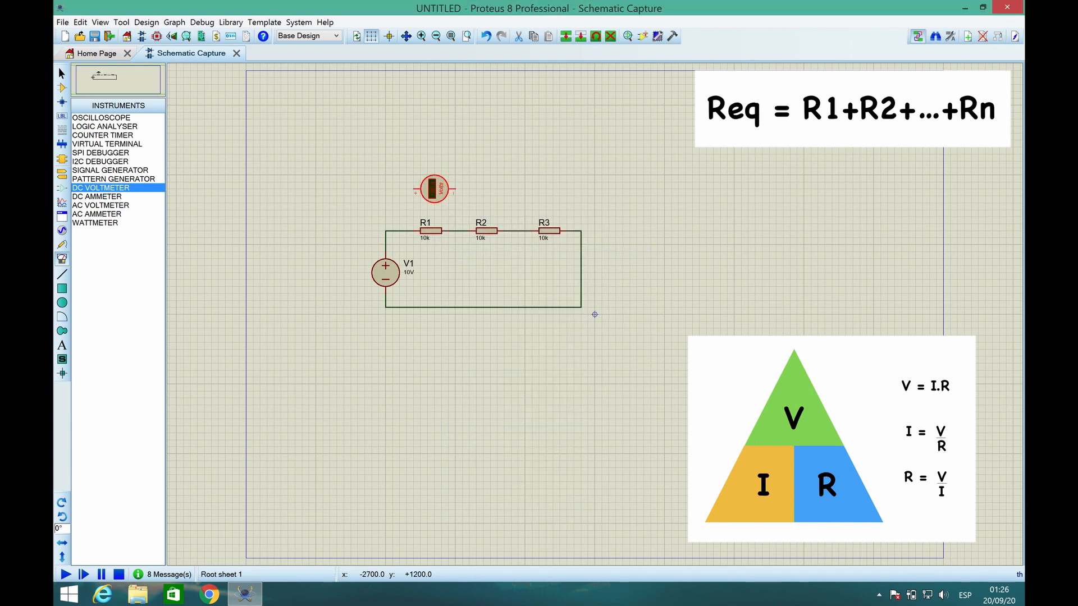
Step: Wire the voltmeter in parallel across R1, with its positive terminal on the side facing V1
{"action": "left_click", "coordinate": [407, 230]}
{"action": "left_click", "coordinate": [414, 189]}
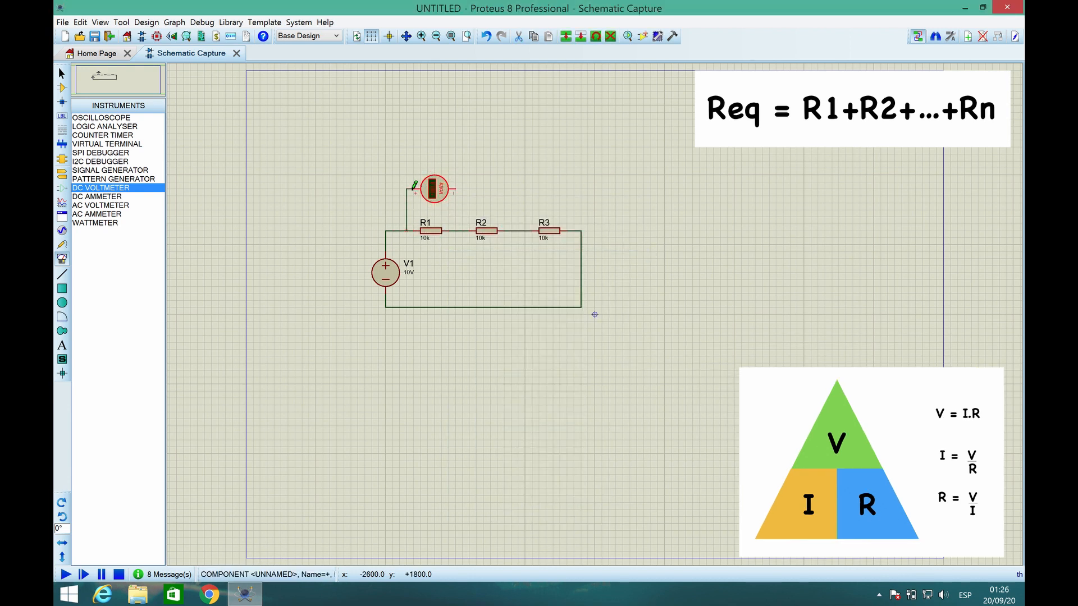
{"action": "left_click", "coordinate": [458, 231]}
{"action": "left_click", "coordinate": [454, 189]}
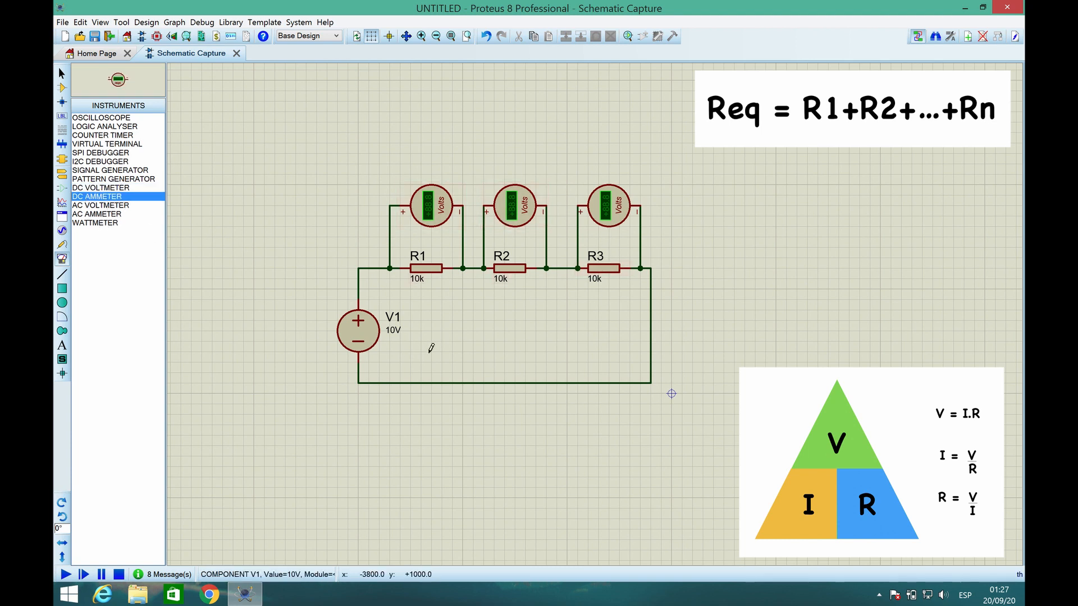
Step: Place a DC ammeter at the circuit's lower wire and delete the wire from R3's right end to V1's negative terminal
{"action": "left_click", "coordinate": [508, 378]}
{"action": "left_click", "coordinate": [525, 404]}
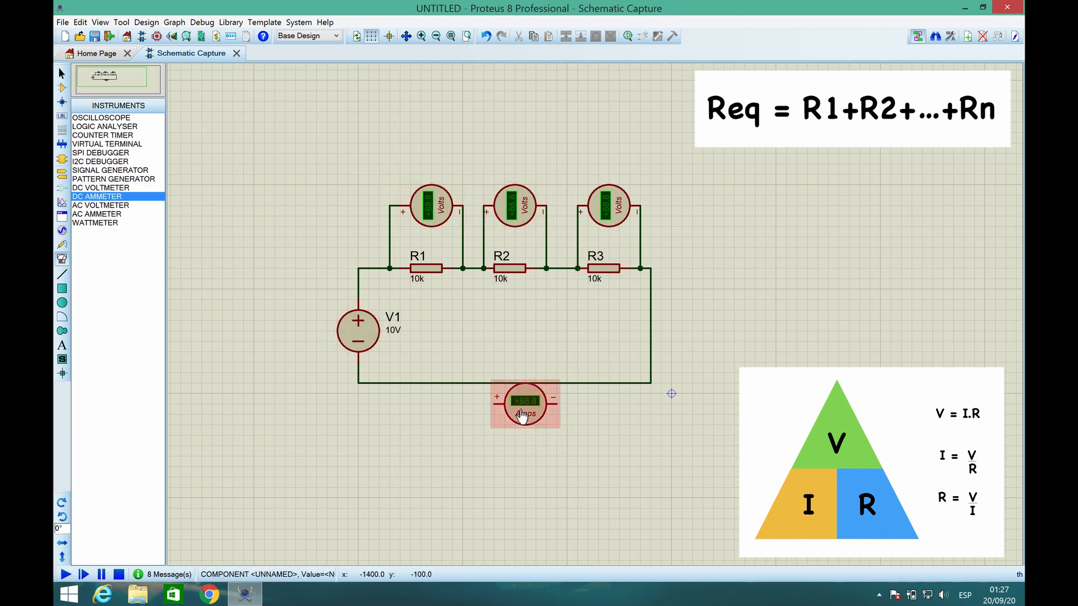
{"action": "right_click", "coordinate": [478, 382]}
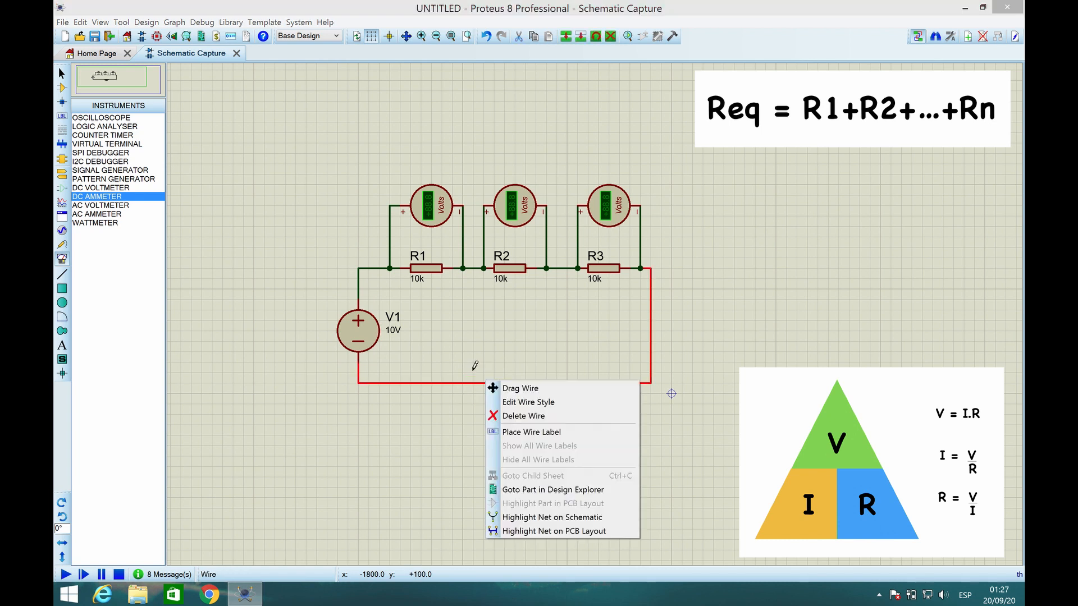
{"action": "left_click", "coordinate": [525, 425]}
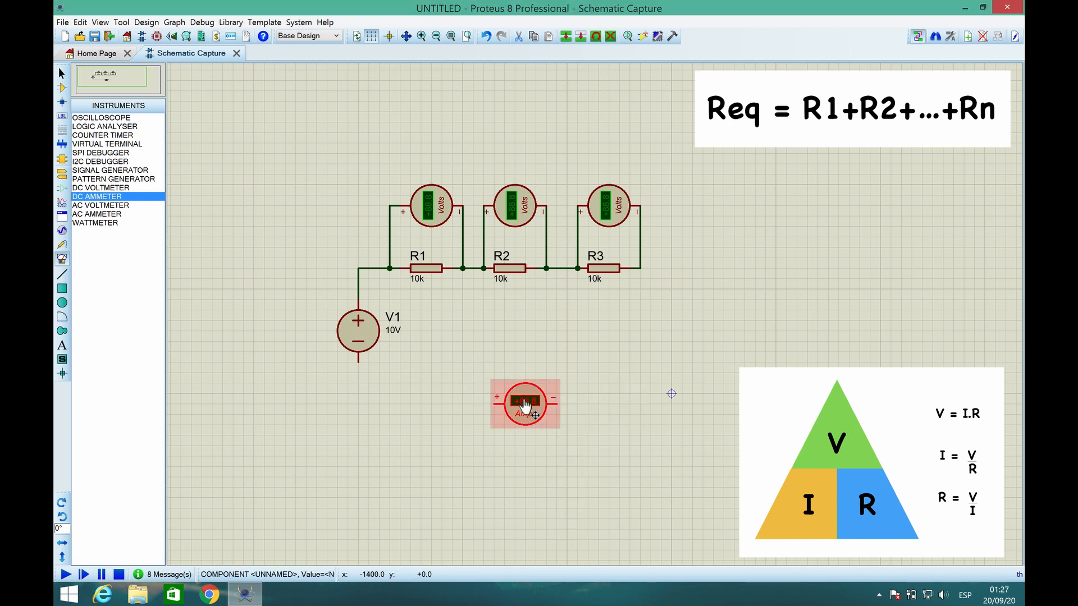
Step: Move the ammeter slightly up and left, and X-mirror it to swap its positive and negative sides
{"action": "left_click_drag", "start_coordinate": [527, 420], "coordinate": [517, 389]}
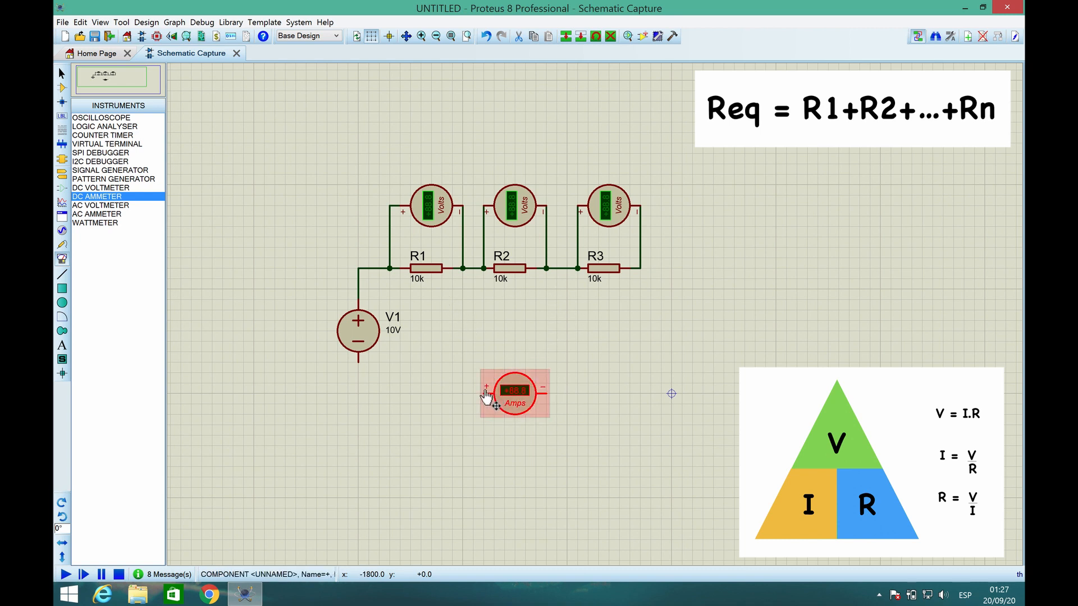
{"action": "right_click", "coordinate": [514, 390]}
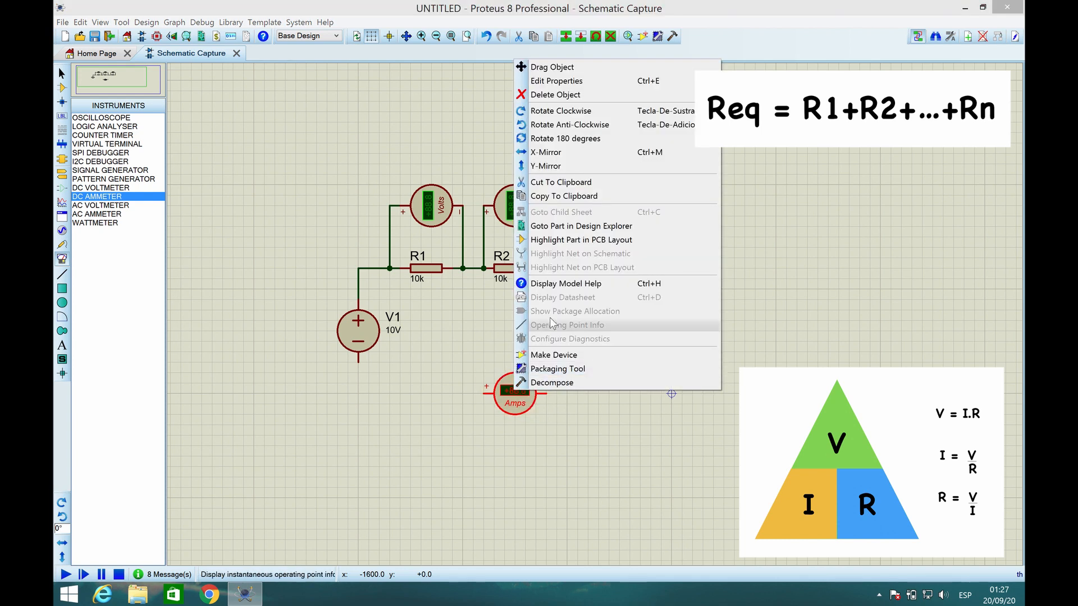
{"action": "left_click", "coordinate": [577, 152]}
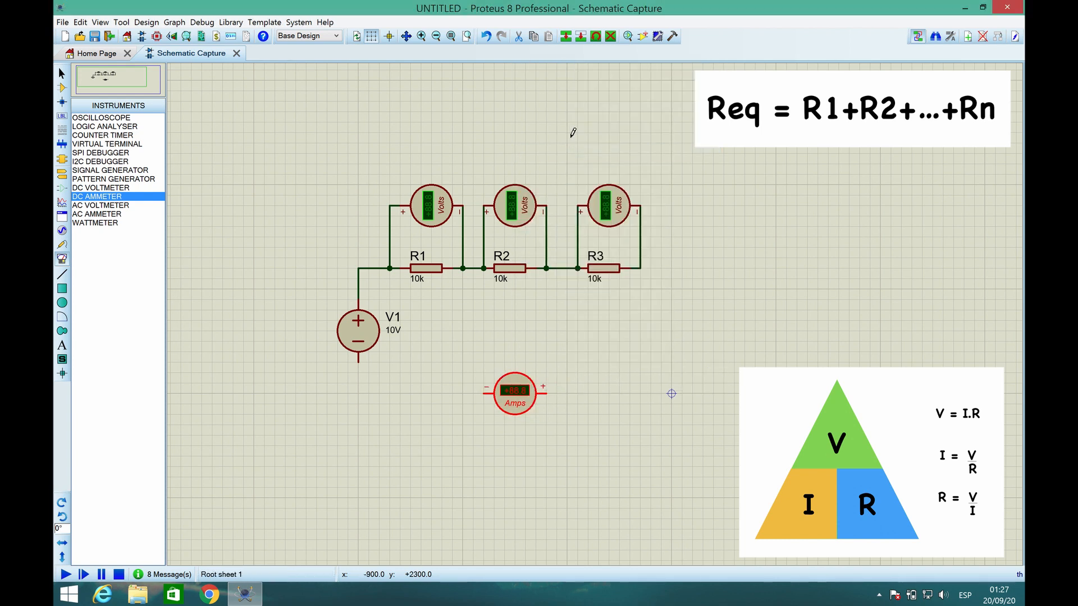
Step: Wire the ammeter in series between R3's right end and V1's negative terminal, and run the simulation briefly
{"action": "left_click", "coordinate": [640, 269]}
{"action": "left_click", "coordinate": [544, 394]}
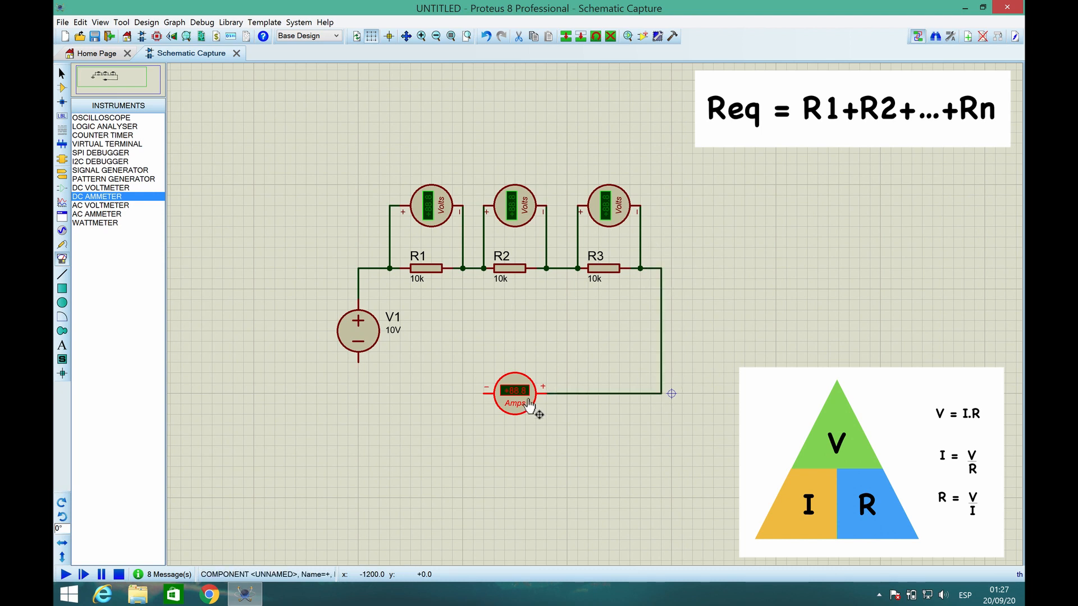
{"action": "left_click", "coordinate": [359, 356]}
{"action": "left_click", "coordinate": [486, 393]}
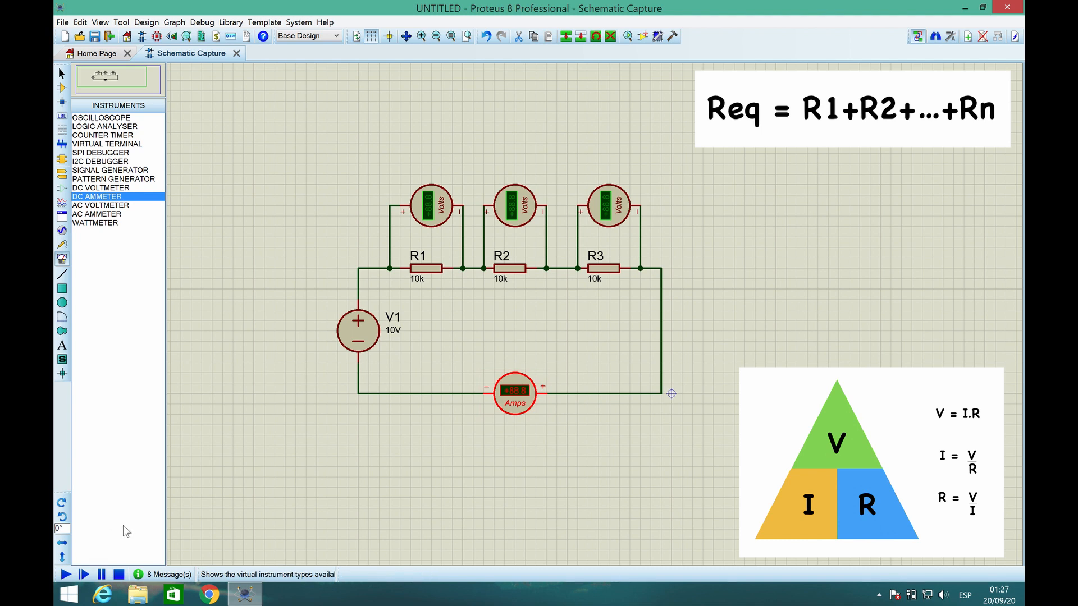
{"action": "left_click", "coordinate": [65, 575]}
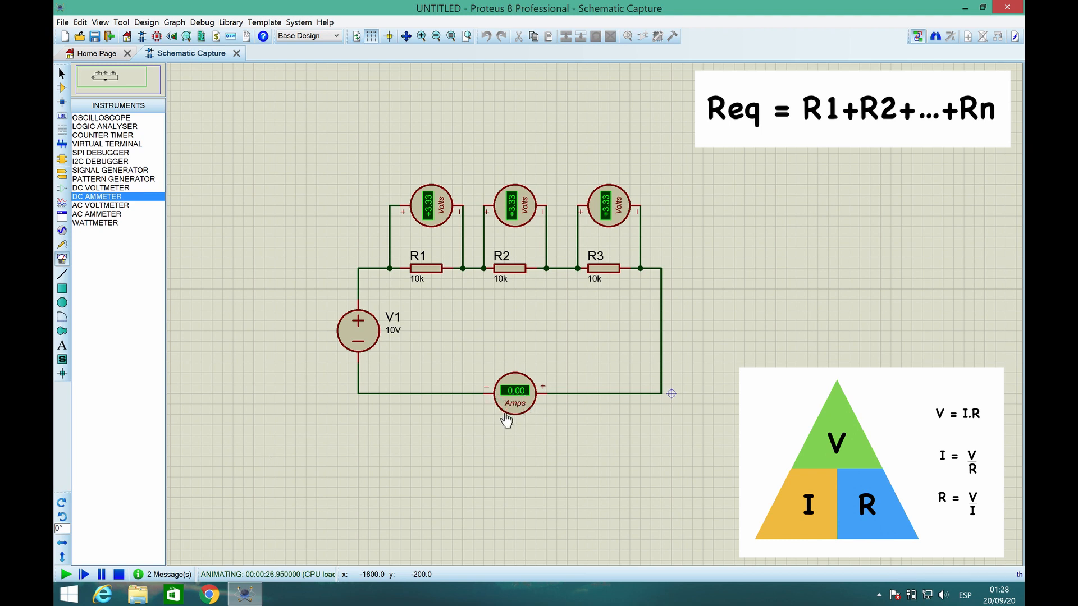
{"action": "left_click", "coordinate": [118, 575]}
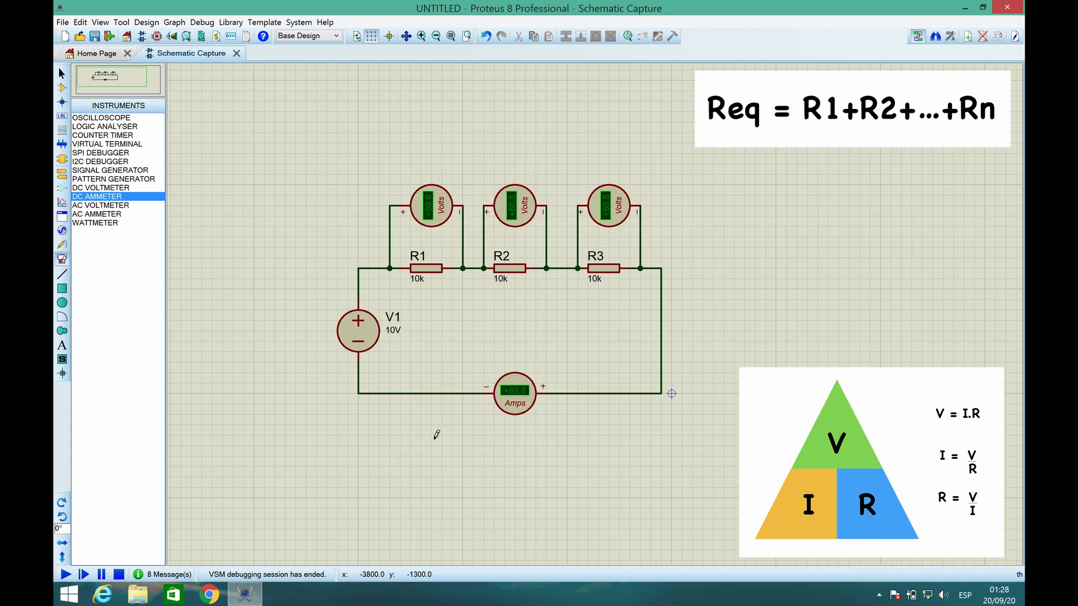
Step: Set the ammeter's display range to Milliamps and rerun the simulation
{"action": "double_click", "coordinate": [518, 413]}
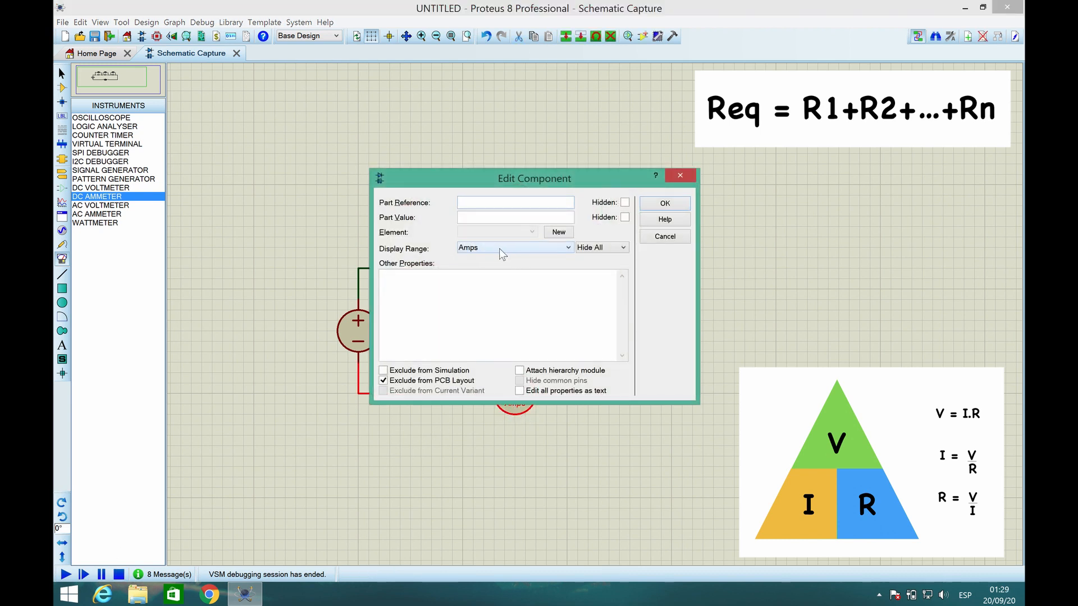
{"action": "left_click", "coordinate": [506, 249]}
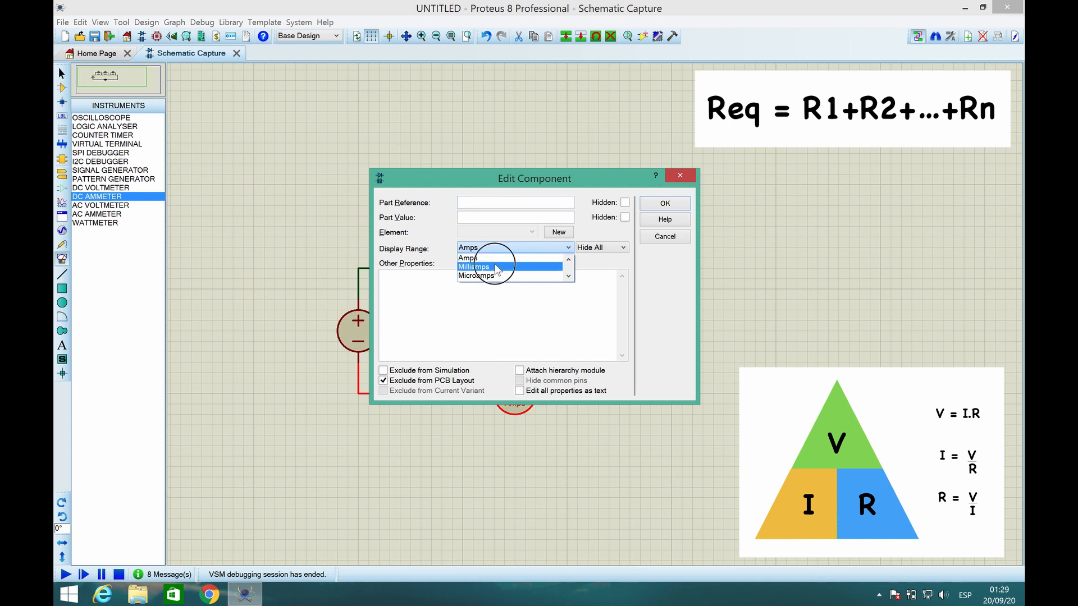
{"action": "left_click", "coordinate": [496, 267]}
{"action": "left_click", "coordinate": [659, 206]}
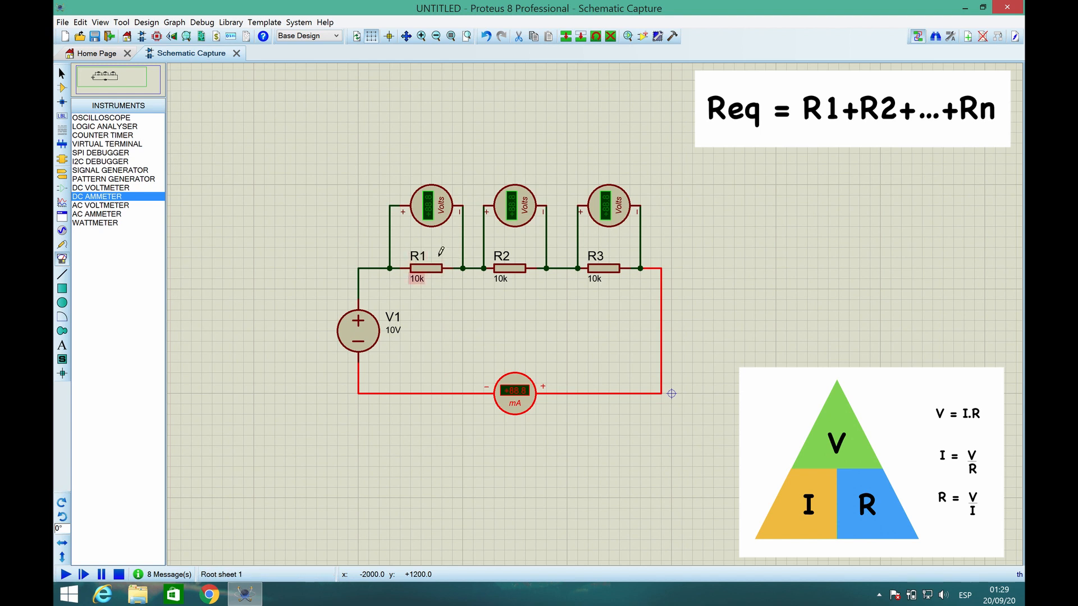
{"action": "left_click", "coordinate": [65, 574]}
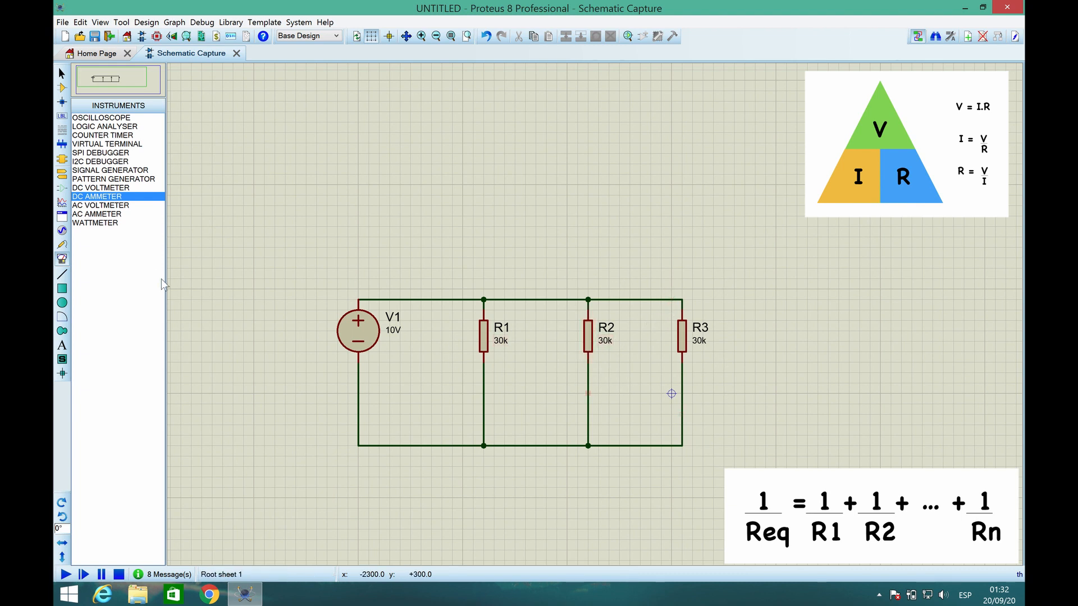
Step: Place a DC voltmeter to the right of R3 and wire it in parallel across the R3 branch
{"action": "left_click", "coordinate": [118, 188]}
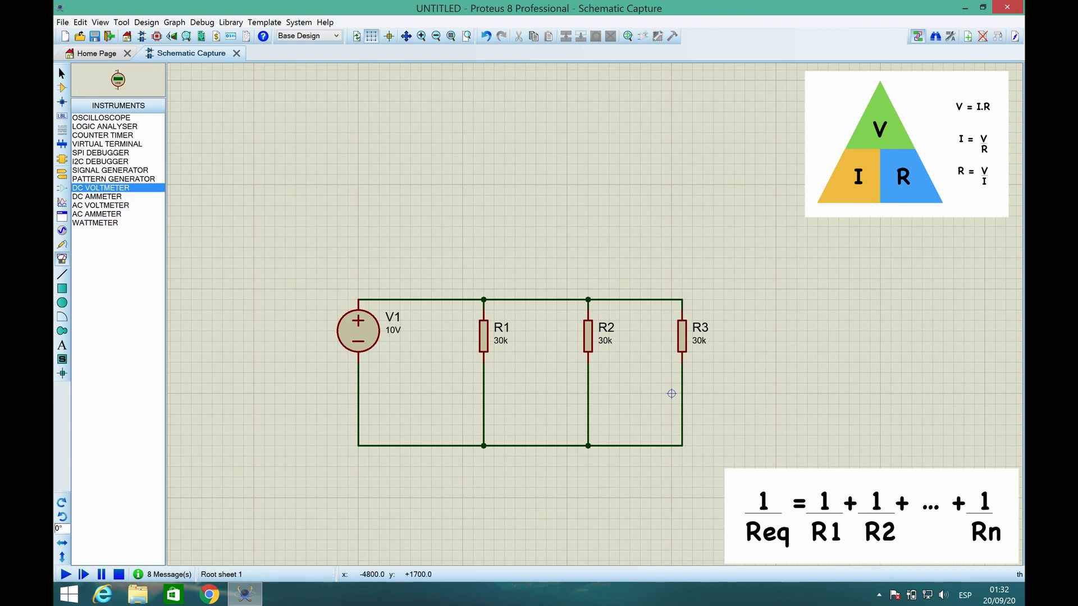
{"action": "left_click", "coordinate": [744, 344]}
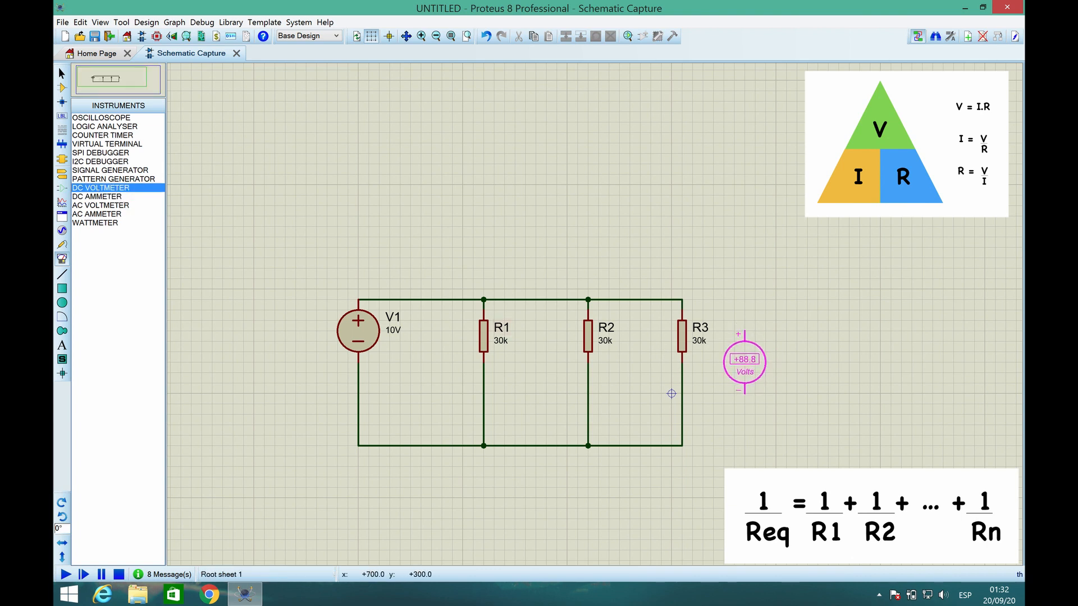
{"action": "left_click", "coordinate": [755, 359]}
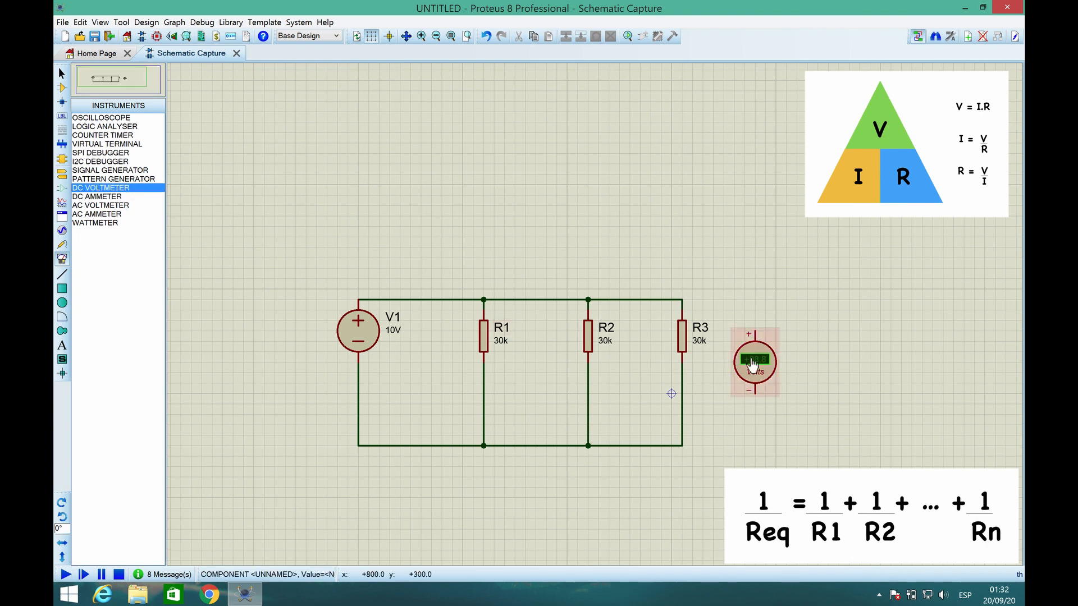
{"action": "left_click", "coordinate": [682, 300]}
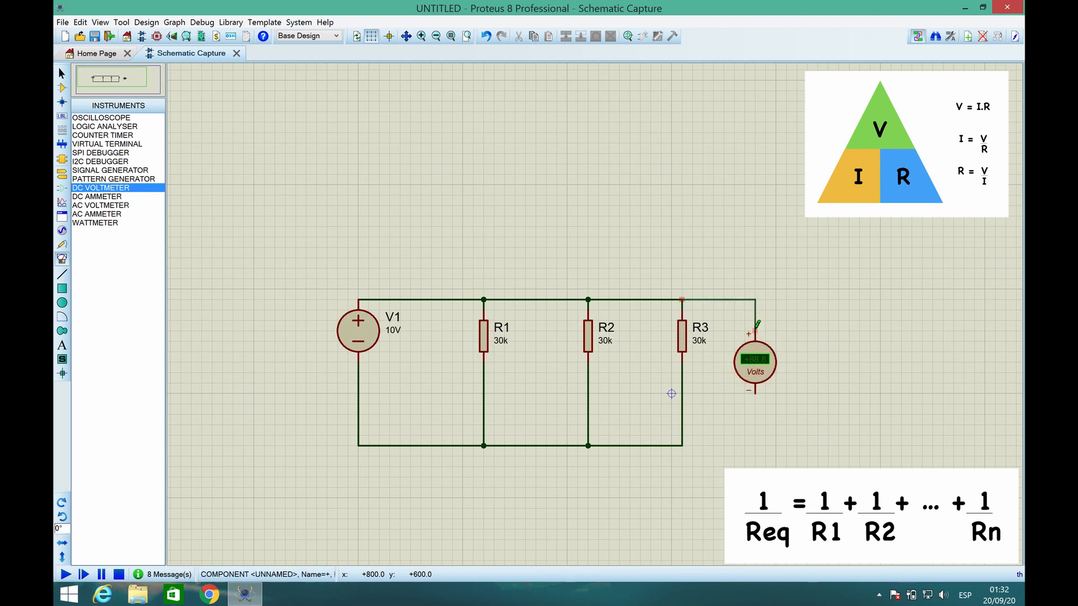
{"action": "left_click", "coordinate": [755, 331]}
{"action": "left_click", "coordinate": [755, 391]}
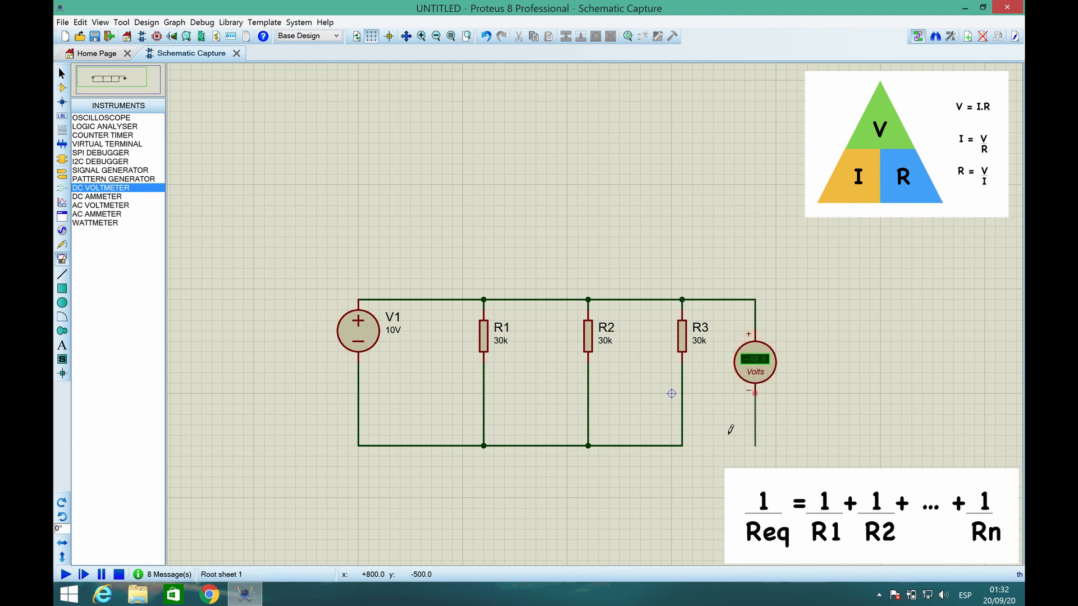
{"action": "left_click", "coordinate": [682, 446]}
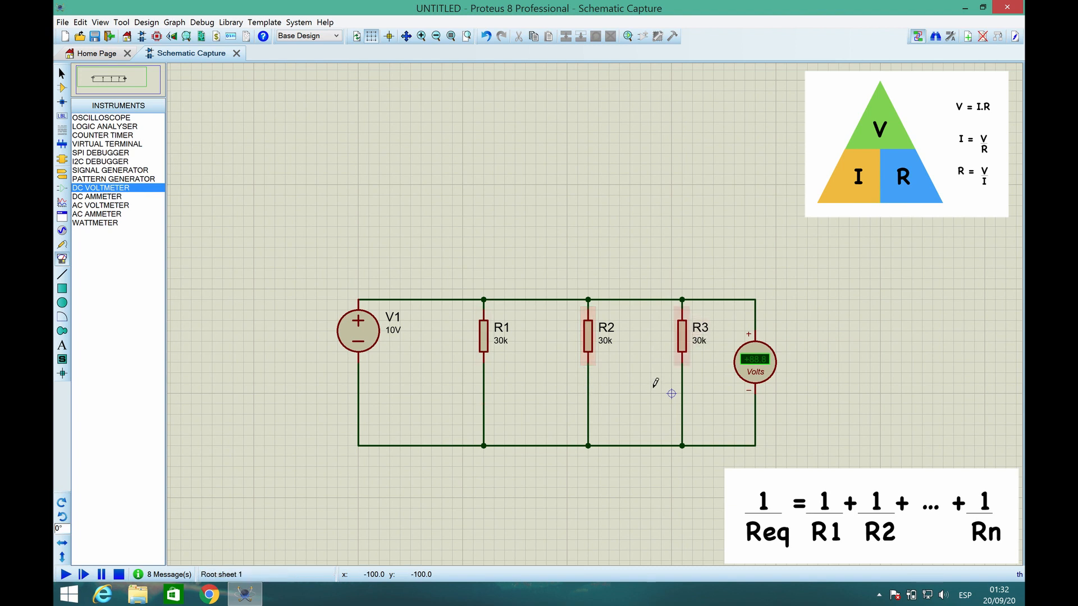
Step: Delete the three wires joining the lower ends of R1, R2 and R3 to the bottom rail
{"action": "right_click", "coordinate": [481, 396]}
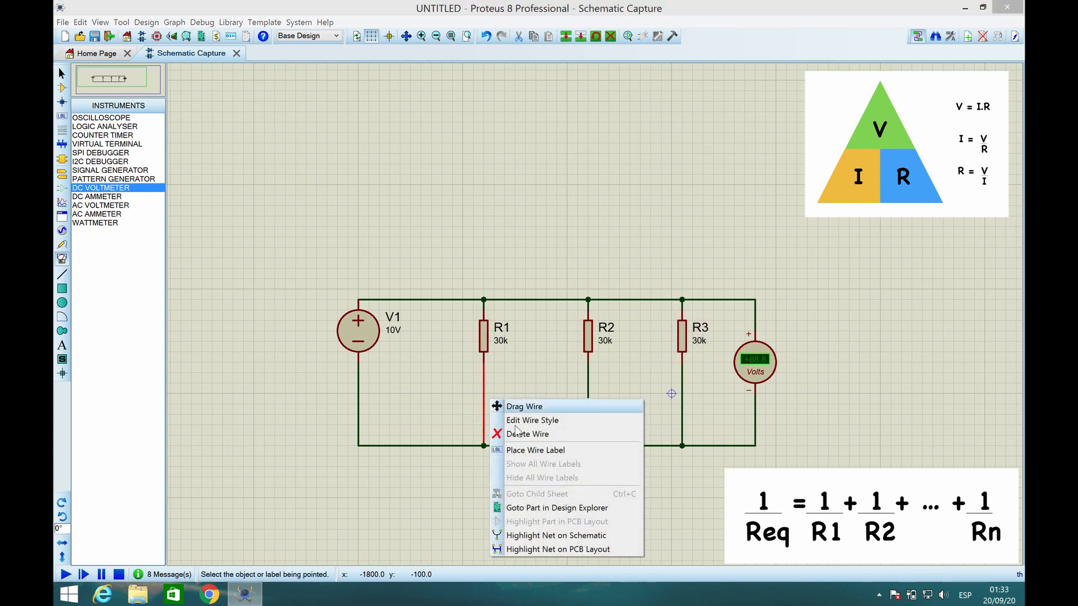
{"action": "left_click", "coordinate": [506, 433]}
{"action": "right_click", "coordinate": [589, 399]}
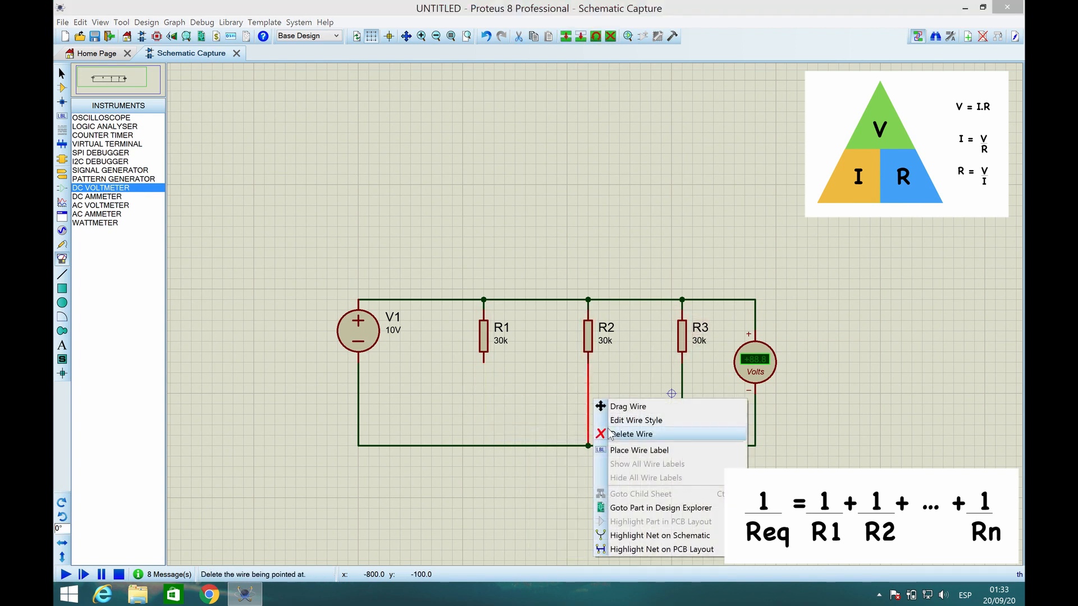
{"action": "left_click", "coordinate": [615, 434]}
{"action": "right_click", "coordinate": [676, 394]}
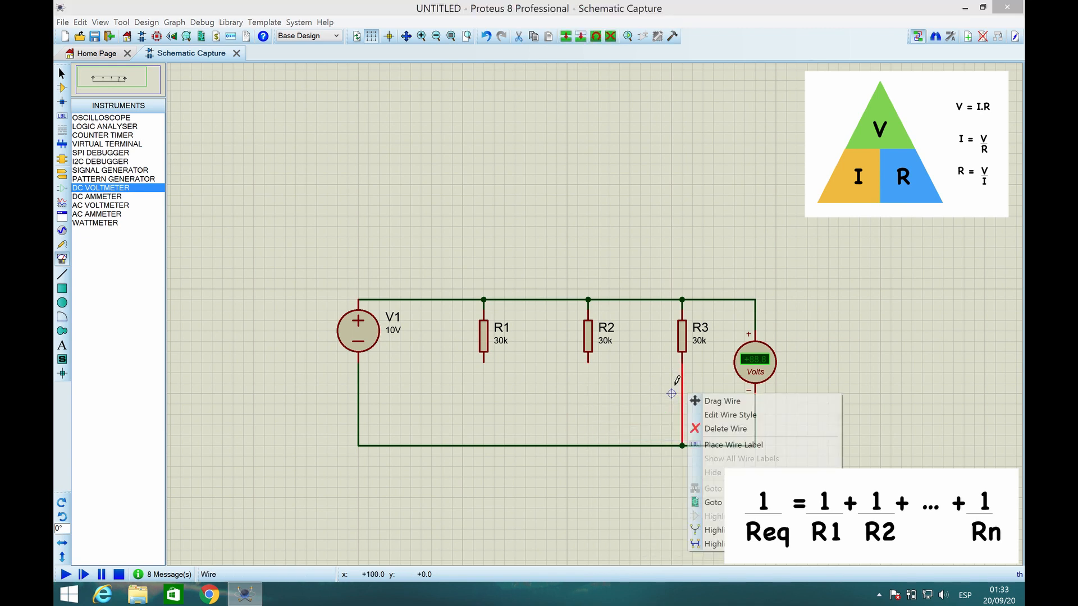
{"action": "left_click", "coordinate": [701, 430]}
Step: Place a DC ammeter below R1, rotated clockwise, and wire it in series between R1 and the bottom rail
{"action": "left_click", "coordinate": [97, 196]}
{"action": "right_click", "coordinate": [491, 399]}
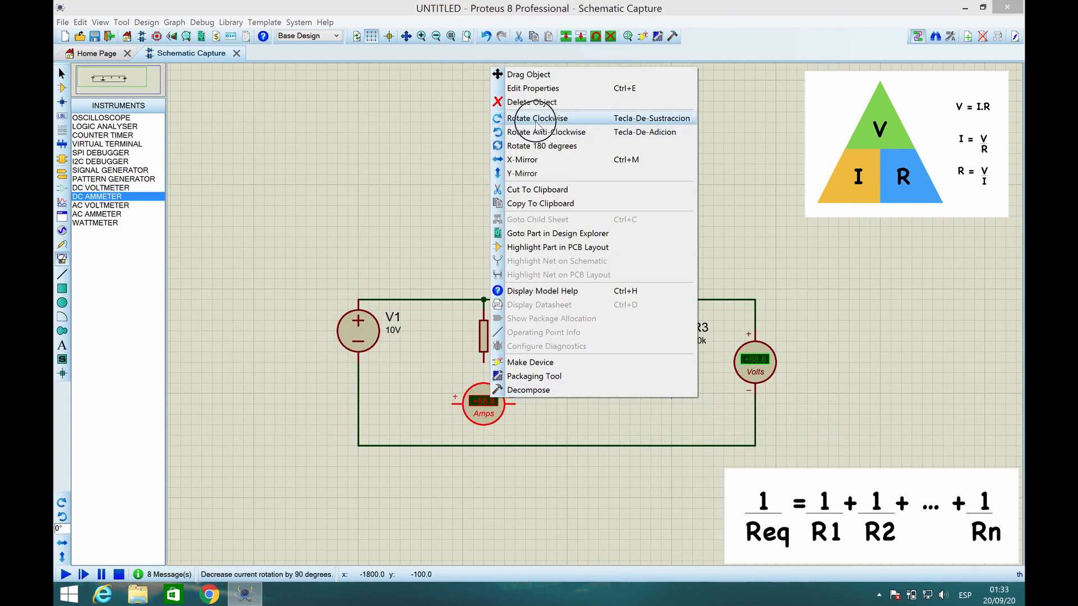
{"action": "left_click", "coordinate": [529, 116]}
{"action": "left_click", "coordinate": [478, 427]}
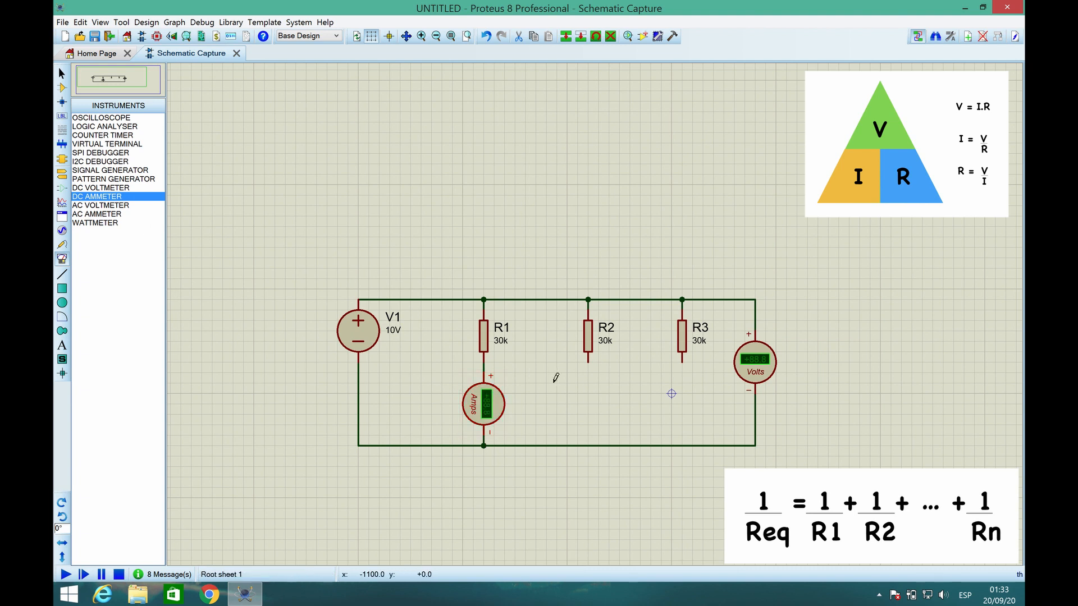
Step: Place DC ammeters below R2 and R3 and rotate each clockwise to stand vertically
{"action": "left_click", "coordinate": [588, 403]}
{"action": "right_click", "coordinate": [593, 400]}
{"action": "left_click", "coordinate": [641, 119]}
{"action": "left_click", "coordinate": [682, 403]}
{"action": "right_click", "coordinate": [685, 400]}
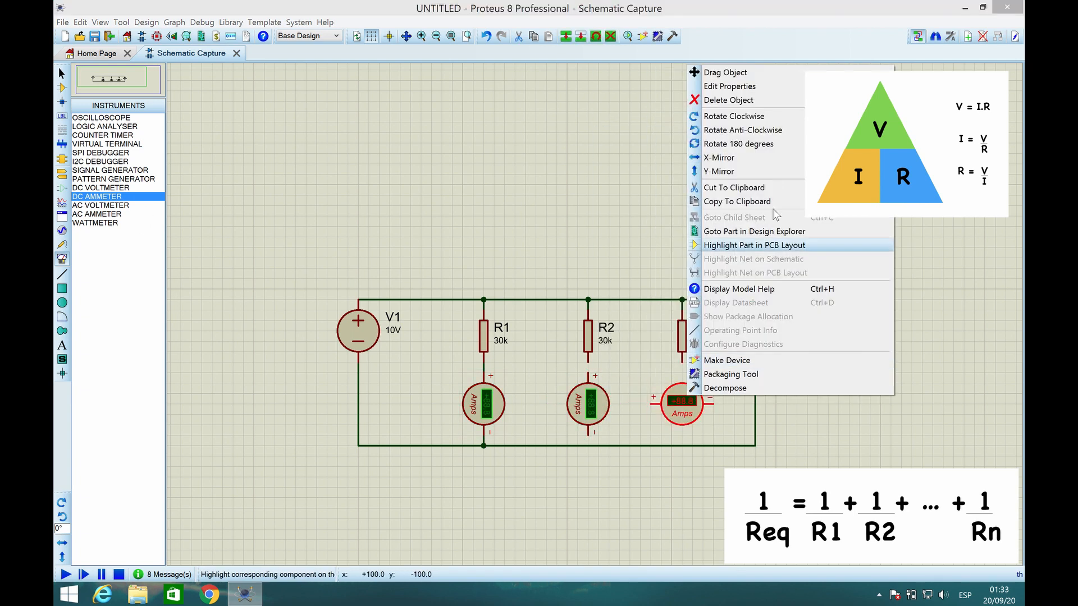
{"action": "left_click", "coordinate": [732, 120]}
Step: Wire the R2 and R3 ammeters in series between their resistors and the bottom rail
{"action": "left_click", "coordinate": [588, 435]}
{"action": "left_click", "coordinate": [588, 446]}
{"action": "left_click", "coordinate": [681, 435]}
{"action": "left_click", "coordinate": [681, 445]}
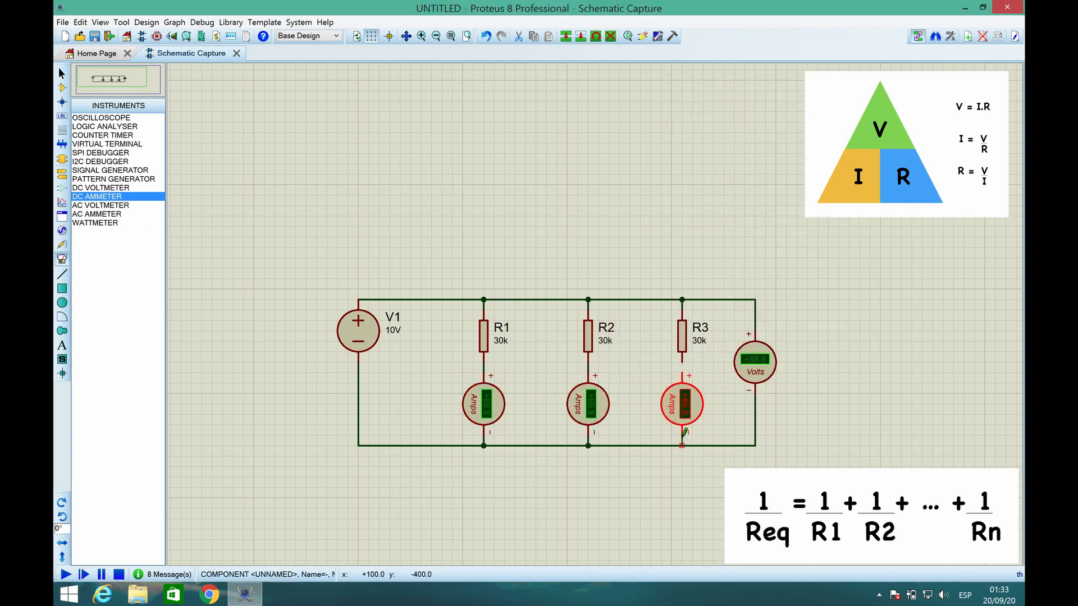
{"action": "left_click", "coordinate": [450, 361]}
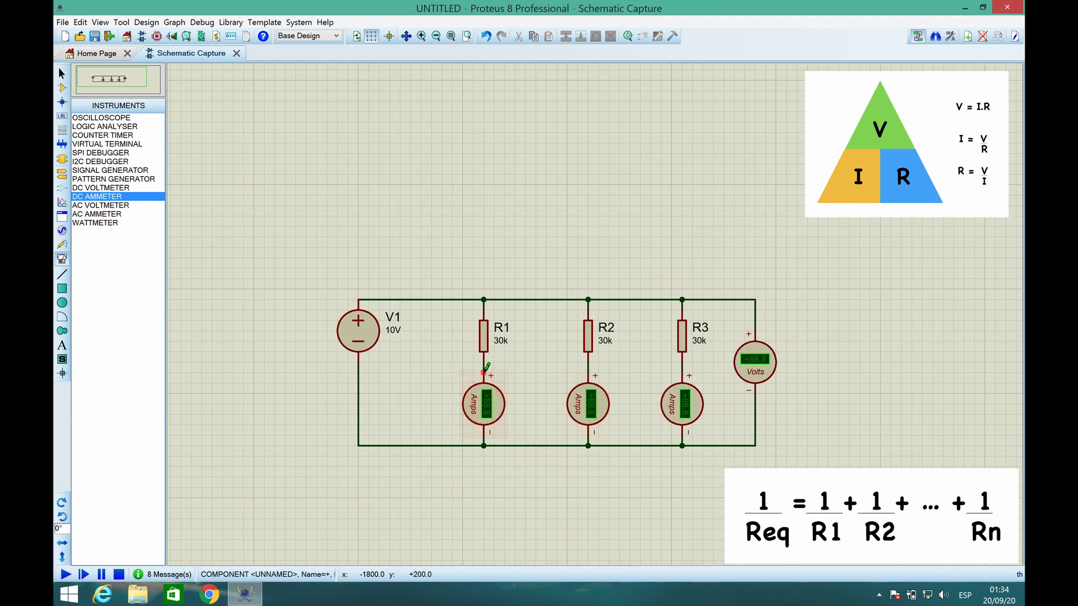
Step: Set the display range of the ammeter below R1 to Milliamps
{"action": "left_click", "coordinate": [483, 403]}
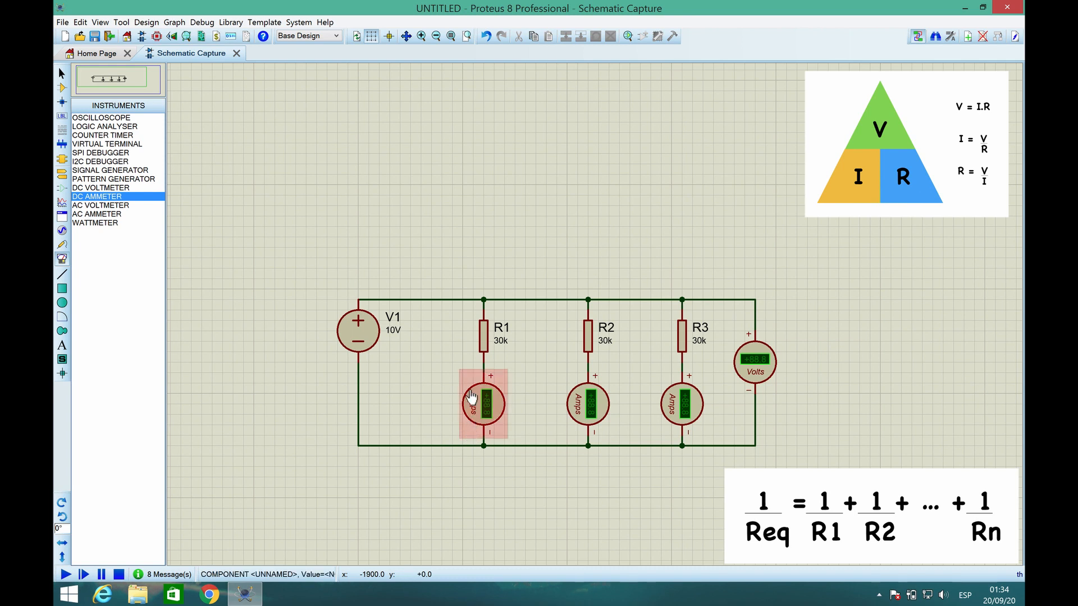
{"action": "left_click", "coordinate": [396, 338]}
{"action": "double_click", "coordinate": [473, 406]}
{"action": "left_click", "coordinate": [559, 250]}
{"action": "left_click", "coordinate": [547, 266]}
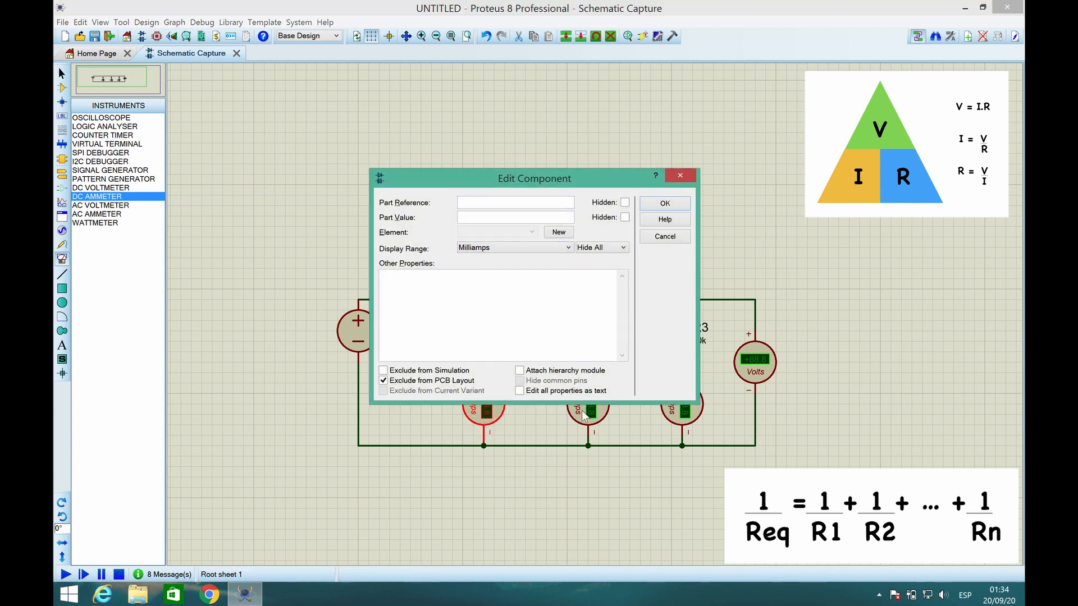
{"action": "left_click", "coordinate": [658, 202]}
Step: Set the display range of the ammeter below R2 to Milliamps
{"action": "double_click", "coordinate": [594, 409]}
{"action": "left_click", "coordinate": [559, 250]}
{"action": "left_click", "coordinate": [548, 267]}
{"action": "left_click", "coordinate": [658, 203]}
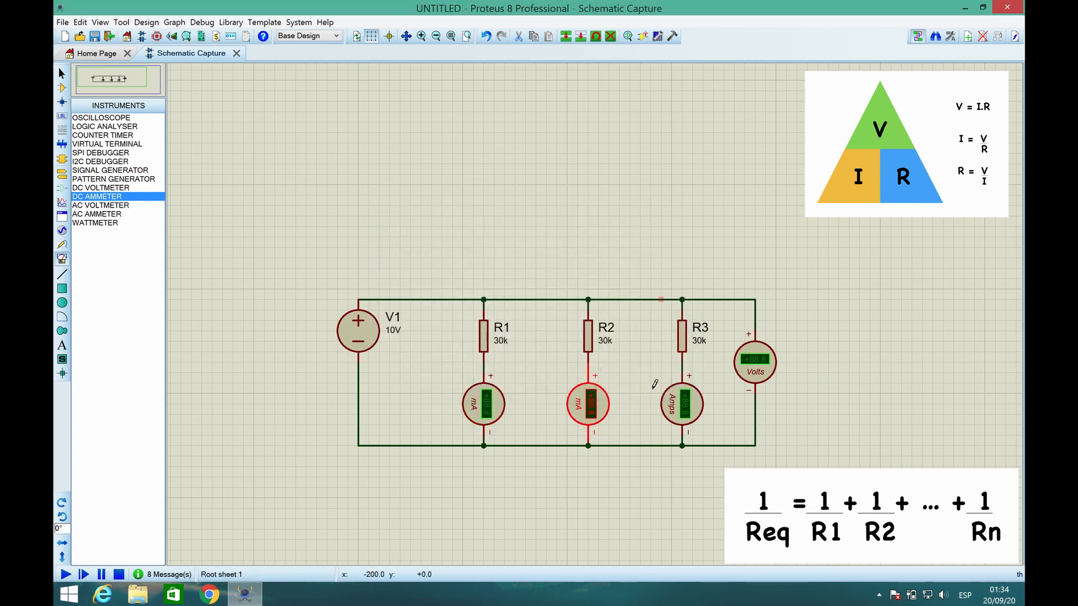
Step: Set the display range of the ammeter below R3 to Milliamps and run the simulation
{"action": "double_click", "coordinate": [690, 388]}
{"action": "left_click", "coordinate": [560, 249]}
{"action": "left_click", "coordinate": [548, 266]}
{"action": "left_click", "coordinate": [659, 203]}
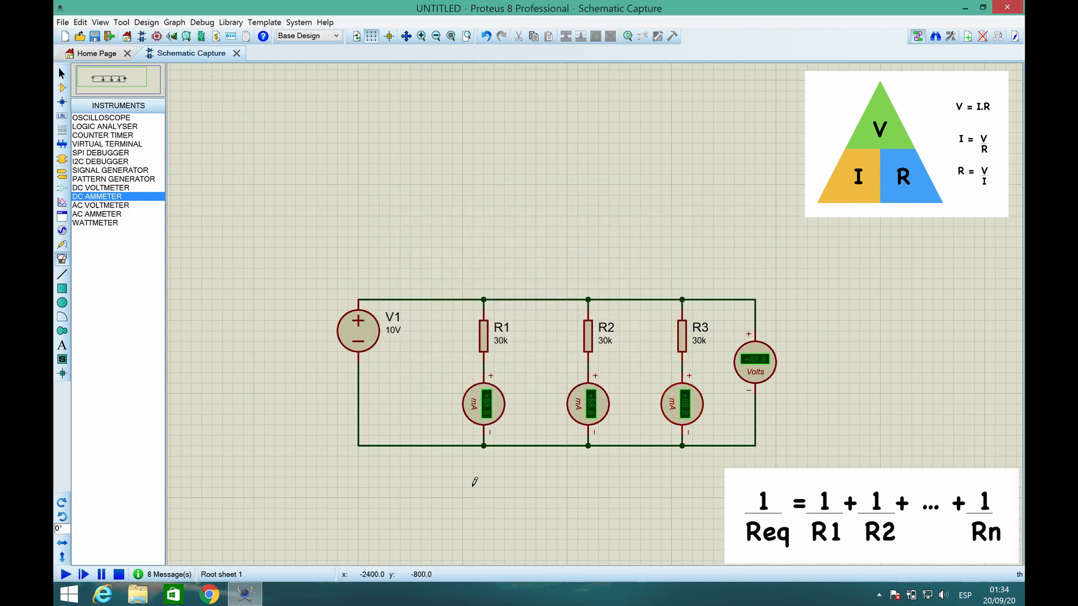
{"action": "left_click", "coordinate": [66, 575]}
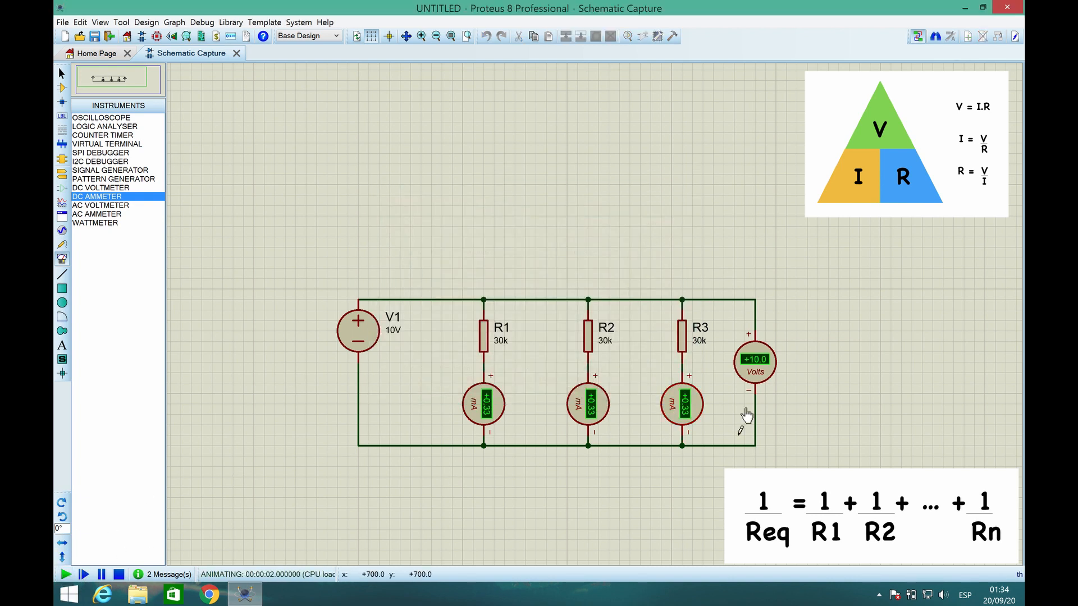